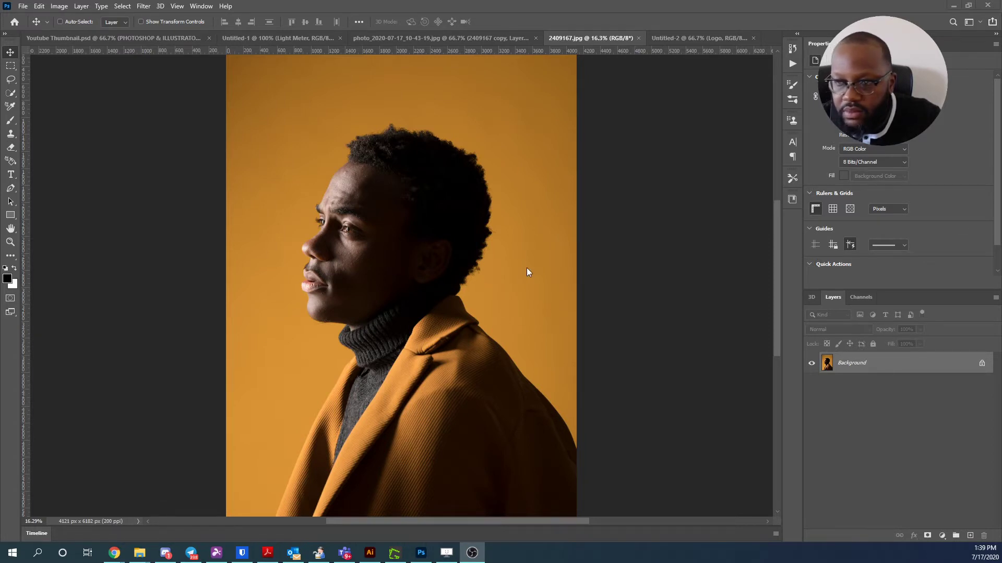
# Unlock the Background layer and activate the Quick Selection Tool.
pyautogui.click(981, 363)
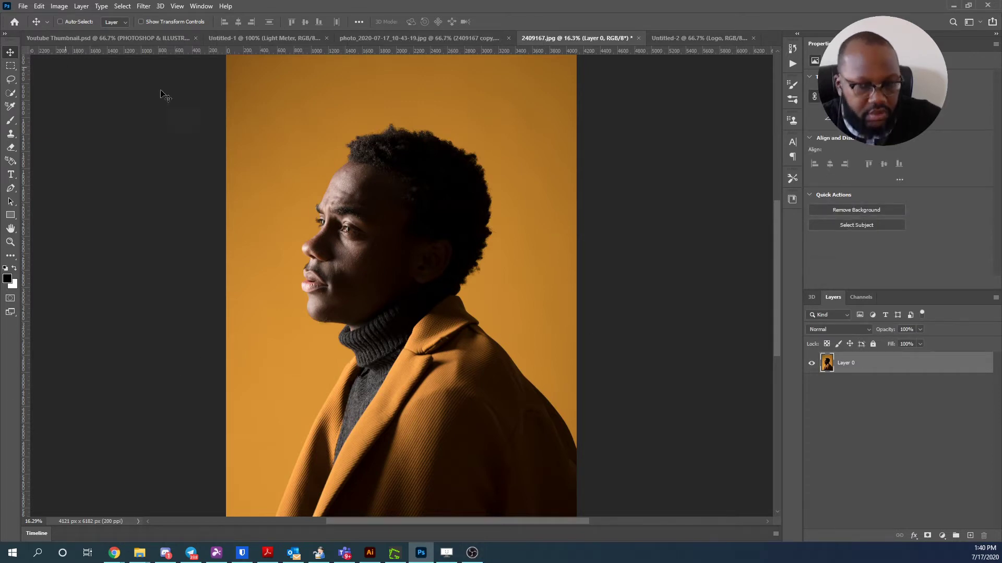
pyautogui.click(11, 94)
pyautogui.rightClick(10, 96)
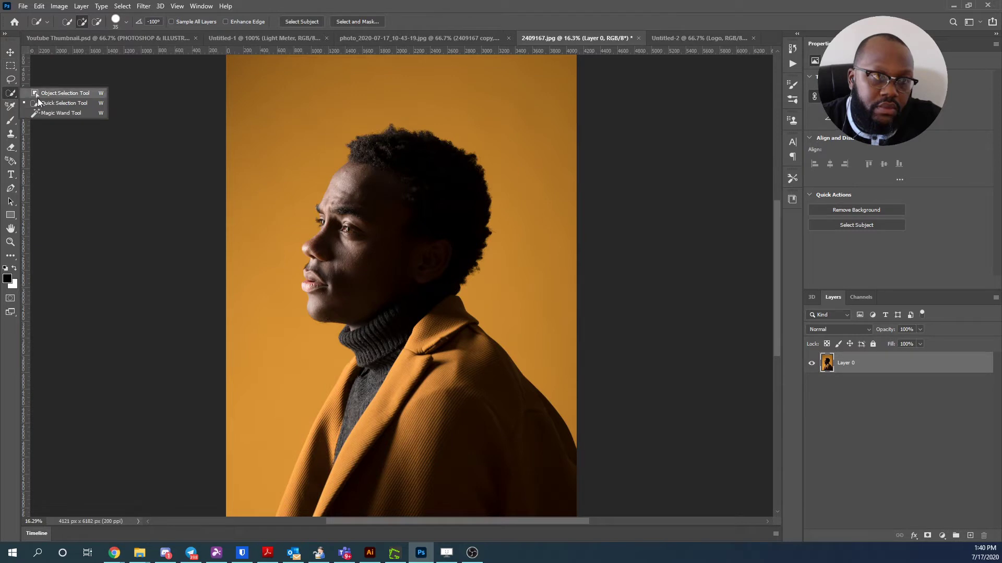
pyautogui.click(44, 104)
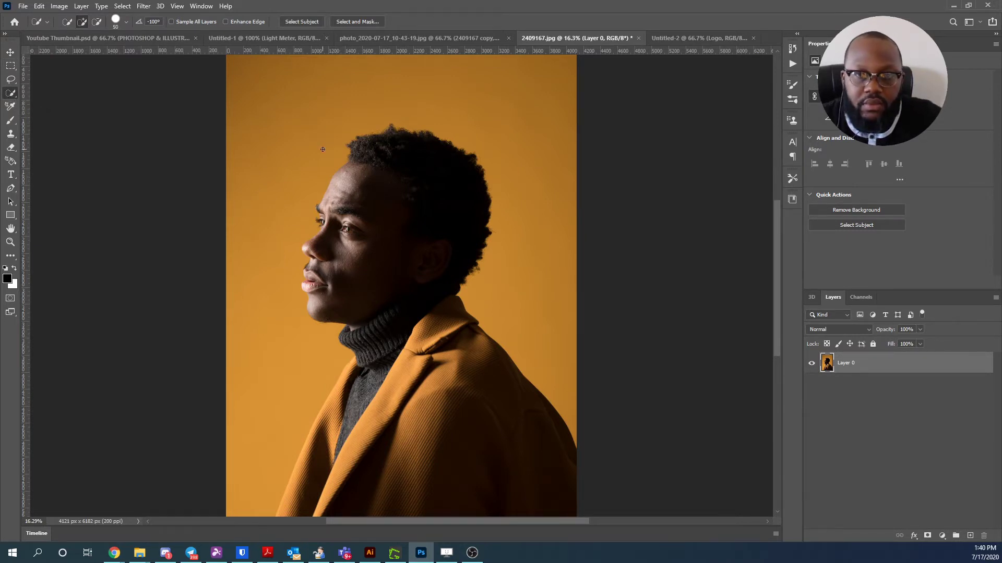
# Select the orange backdrop on both sides of the man using a Quick Selection brush of 300 px.
pyautogui.press(']')
pyautogui.press(']')
pyautogui.press(']')
pyautogui.press(']')
pyautogui.press(']')
pyautogui.press(']')
pyautogui.press(']')
pyautogui.press(']')
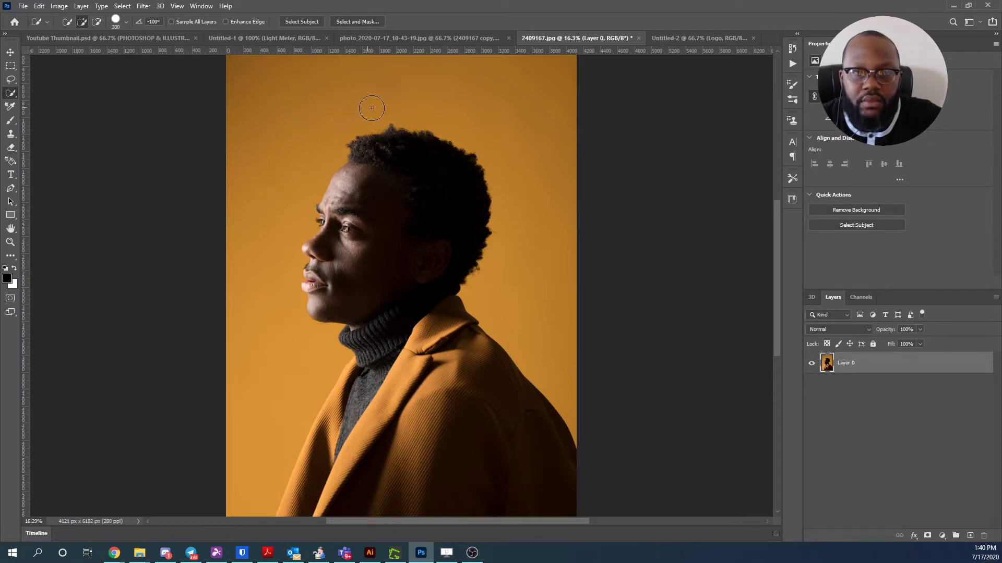
pyautogui.moveTo(463, 89)
pyautogui.mouseDown()
pyautogui.moveTo(489, 92)
pyautogui.moveTo(508, 117)
pyautogui.moveTo(531, 189)
pyautogui.mouseUp()
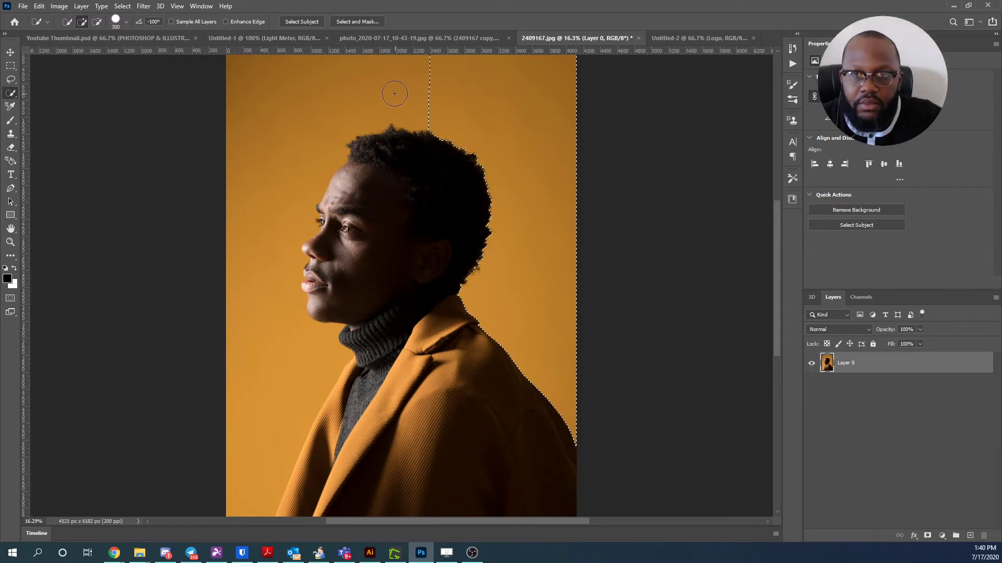
pyautogui.moveTo(317, 98)
pyautogui.mouseDown()
pyautogui.moveTo(284, 116)
pyautogui.moveTo(269, 145)
pyautogui.moveTo(273, 398)
pyautogui.mouseUp()
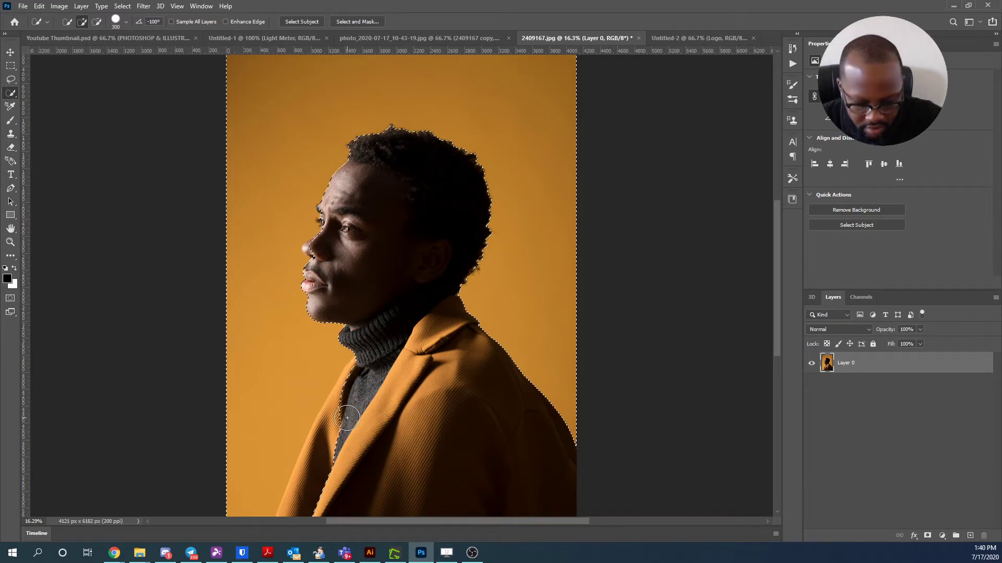
# Subtract the sweater and the coat's front edge from the backdrop selection, and reduce the brush size to 125 px.
pyautogui.moveTo(347, 418)
pyautogui.keyDown('alt'); pyautogui.mouseDown()
pyautogui.moveTo(329, 449)
pyautogui.moveTo(357, 383)
pyautogui.mouseUp(); pyautogui.keyUp('alt')
pyautogui.keyDown('alt'); pyautogui.moveTo(338, 444); pyautogui.dragTo(324, 475); pyautogui.keyUp('alt')
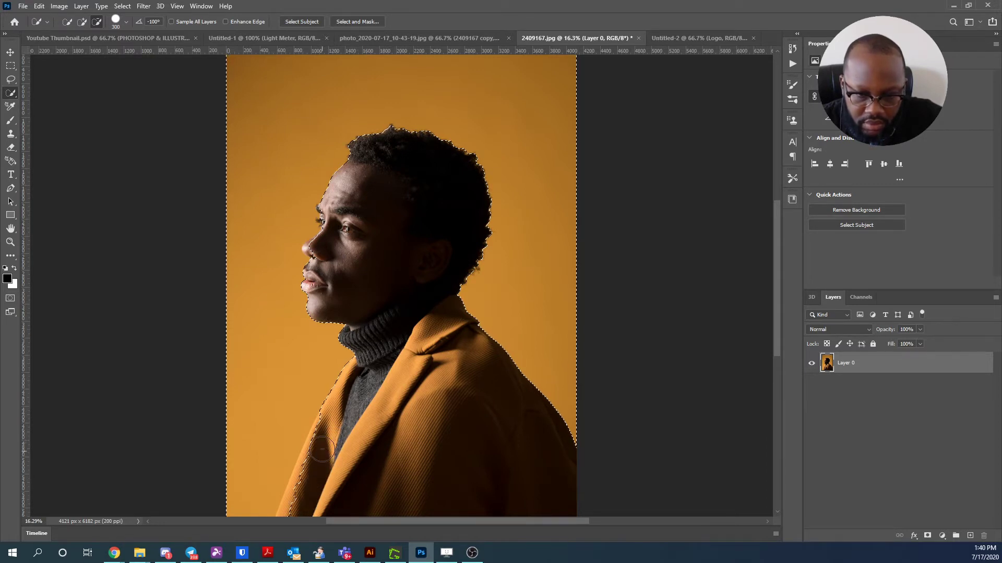
pyautogui.moveTo(314, 470)
pyautogui.keyDown('alt'); pyautogui.mouseDown()
pyautogui.moveTo(295, 488)
pyautogui.moveTo(298, 513)
pyautogui.mouseUp(); pyautogui.keyUp('alt')
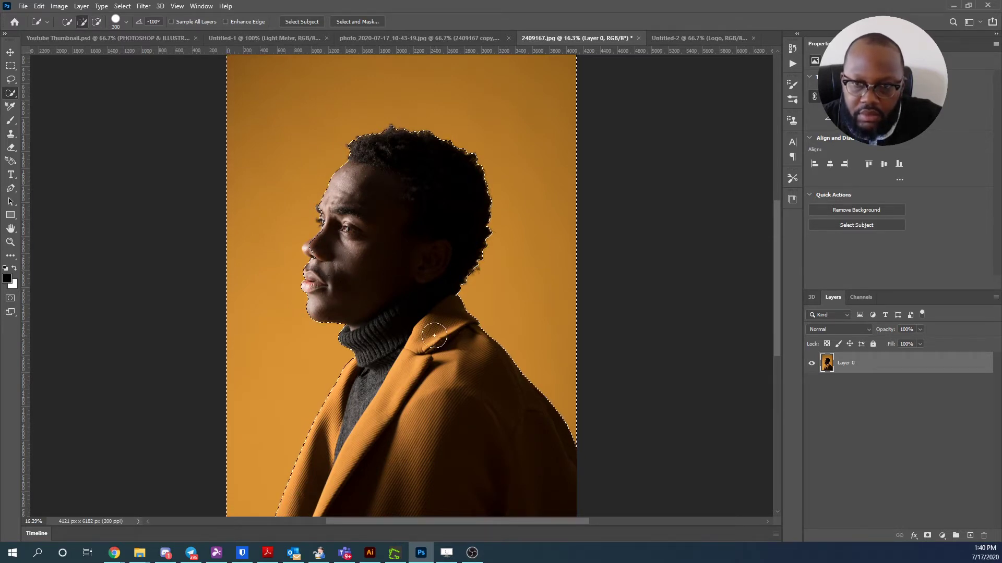
pyautogui.press('[')
pyautogui.press('[')
pyautogui.press('[')
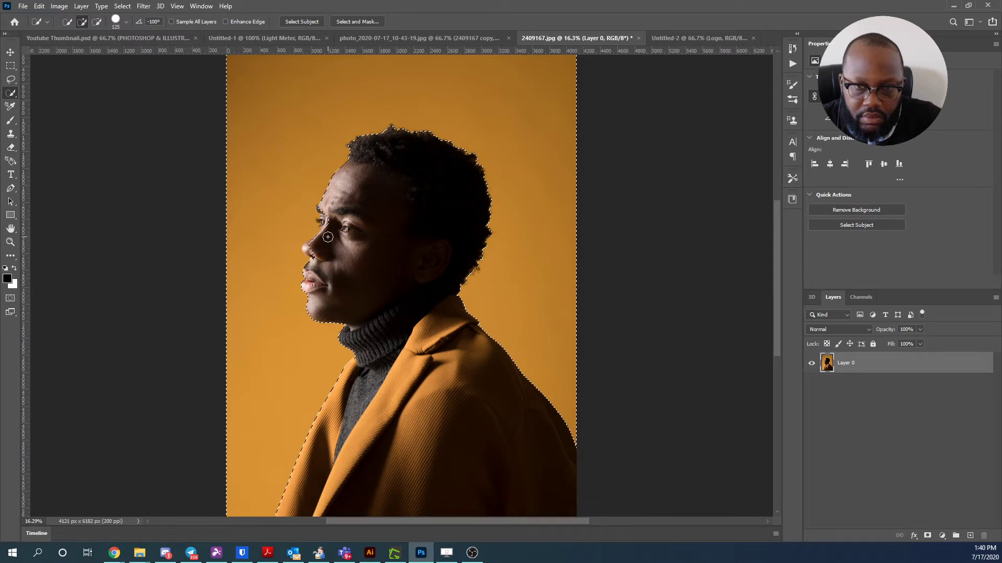
pyautogui.press('alt')
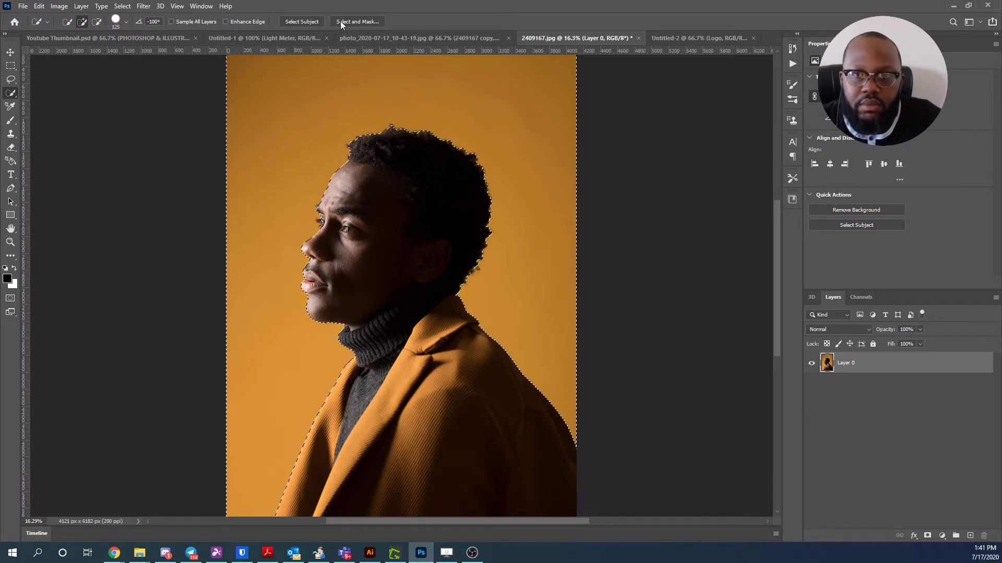
# Invert the backdrop selection so that the man is selected instead.
pyautogui.rightClick(498, 193)
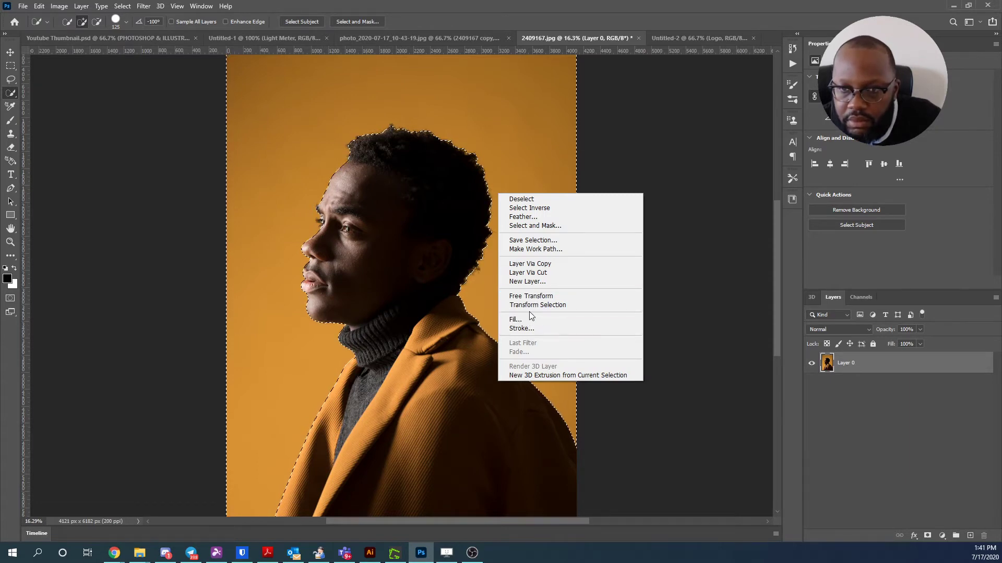
pyautogui.click(522, 208)
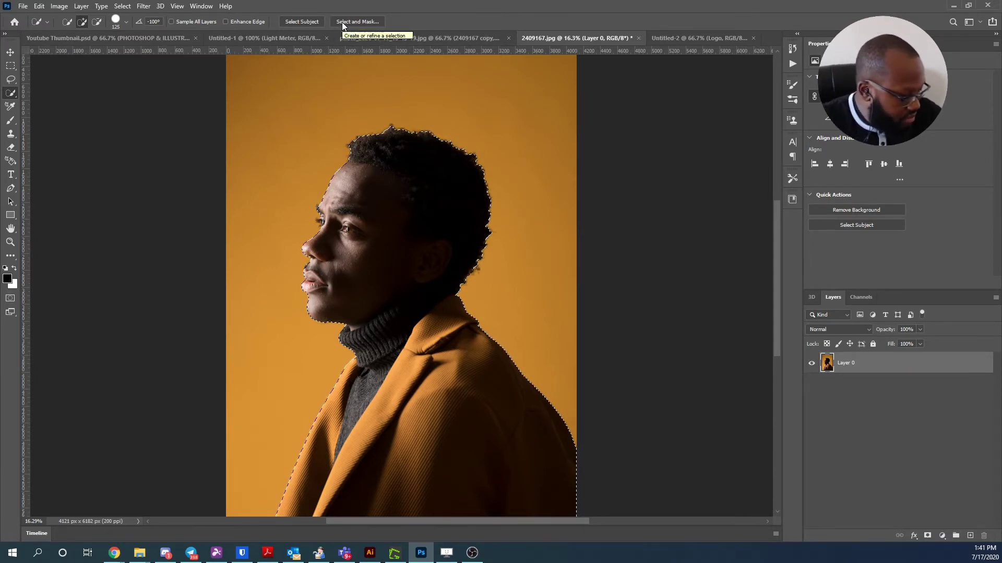
pyautogui.hotkey('ctrl', 'shift', 'i')
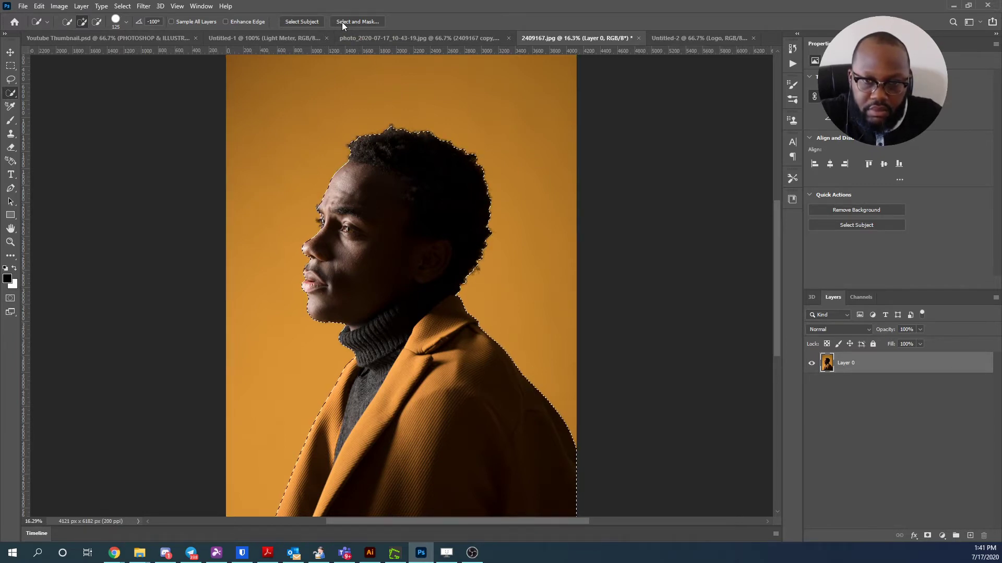
# Open the selection in Select and Mask and set the overlay opacity to 50%.
pyautogui.click(343, 20)
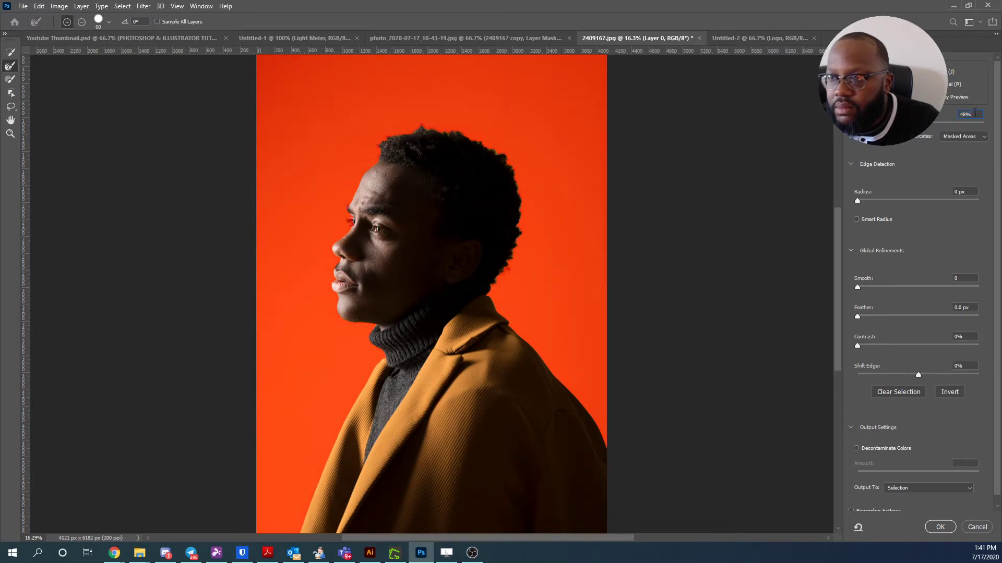
pyautogui.write('50')
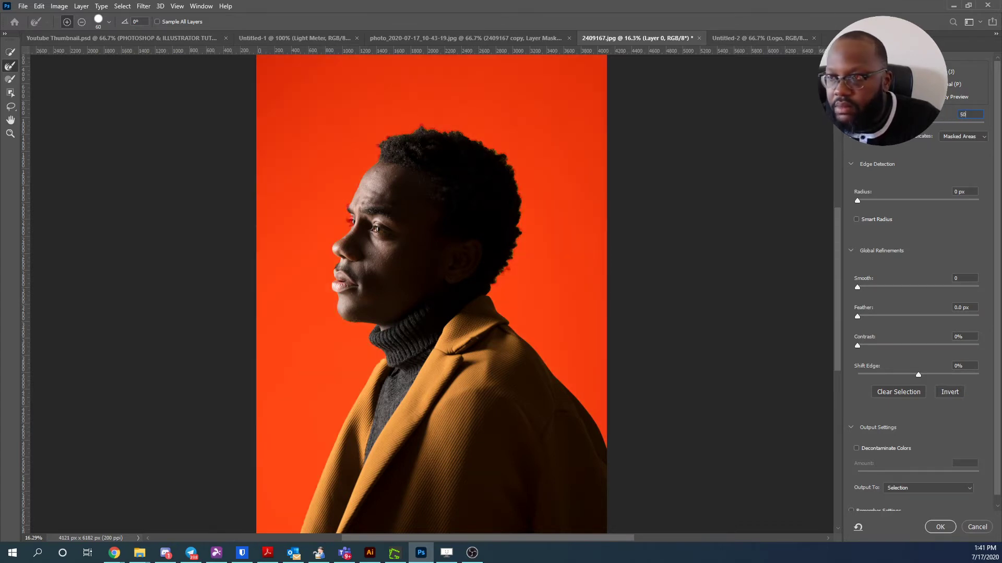
# Switch the overlay to indicate Selected Areas and restore it to Masked Areas.
pyautogui.click(958, 137)
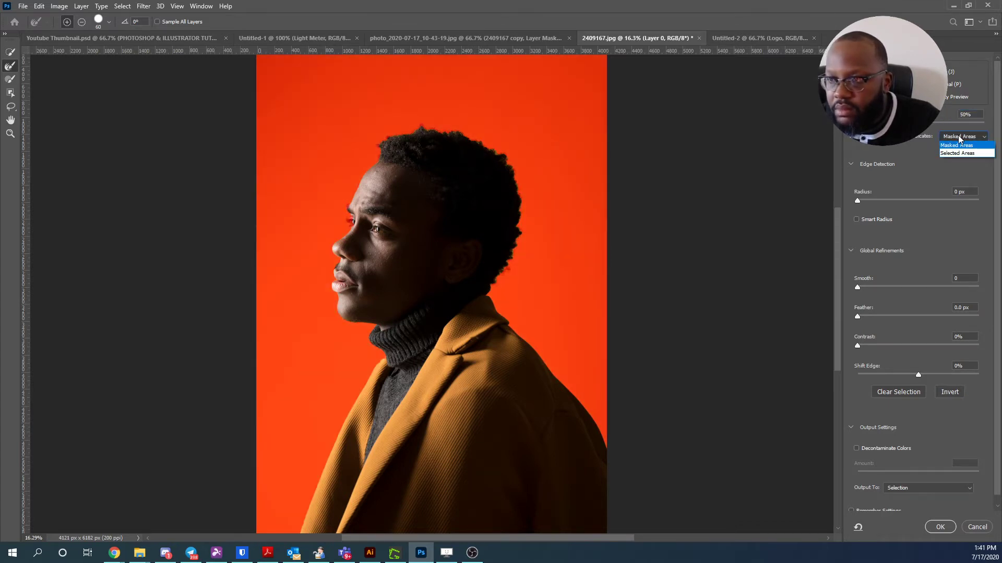
pyautogui.click(958, 153)
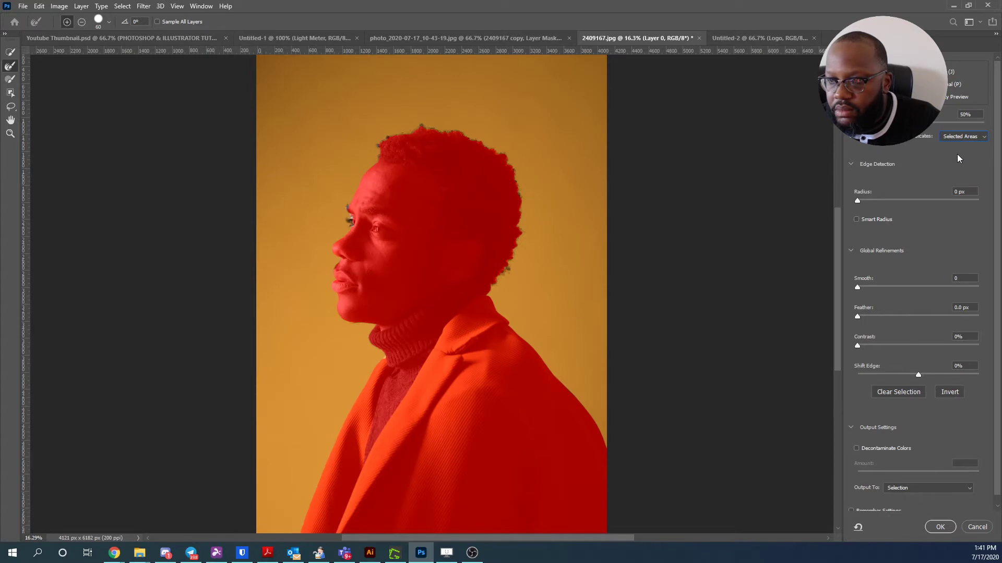
pyautogui.click(963, 136)
pyautogui.click(960, 144)
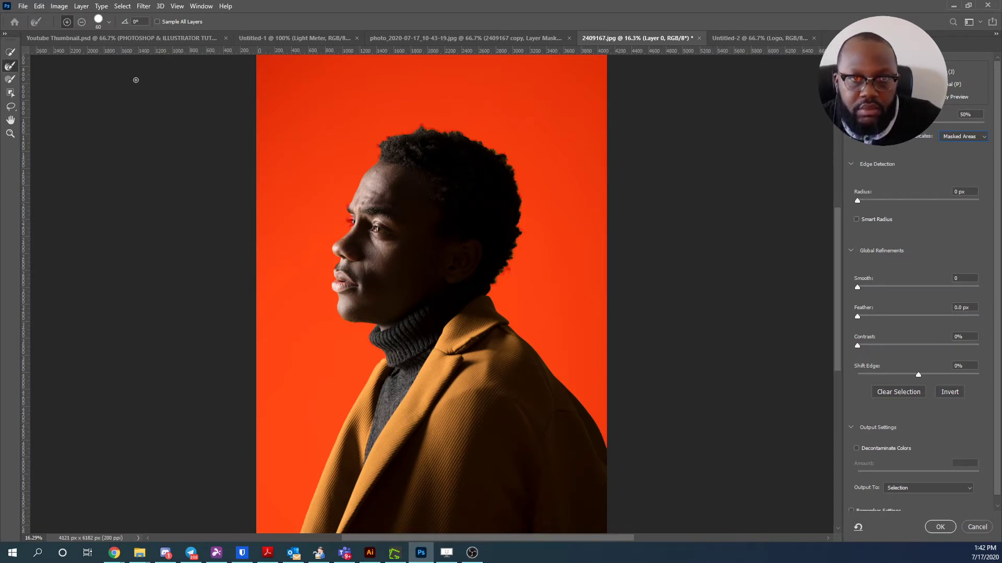
# Refine the selection edge around the eye area and along the hair using a 250 px Refine Edge brush.
pyautogui.click(109, 23)
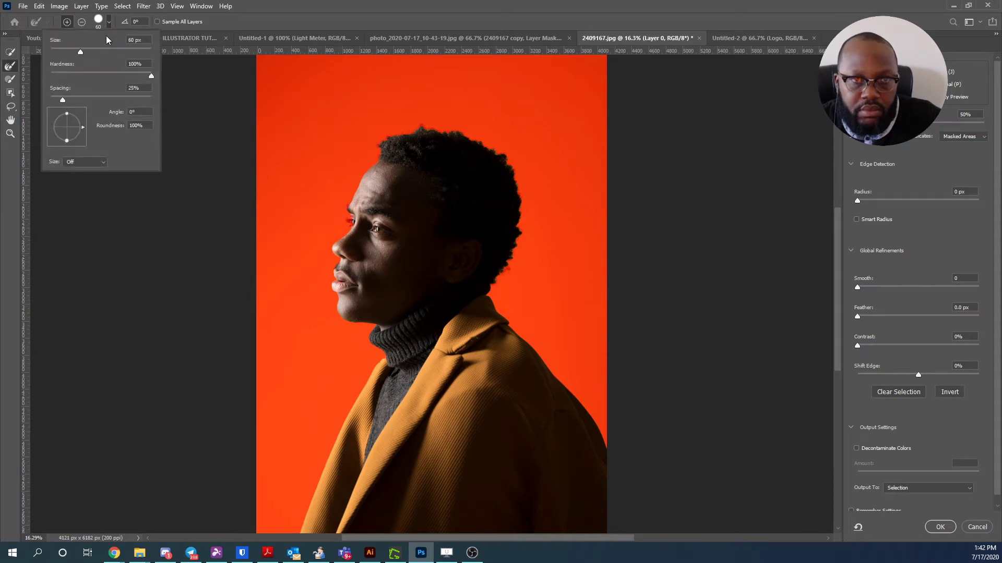
pyautogui.moveTo(80, 53); pyautogui.dragTo(88, 52)
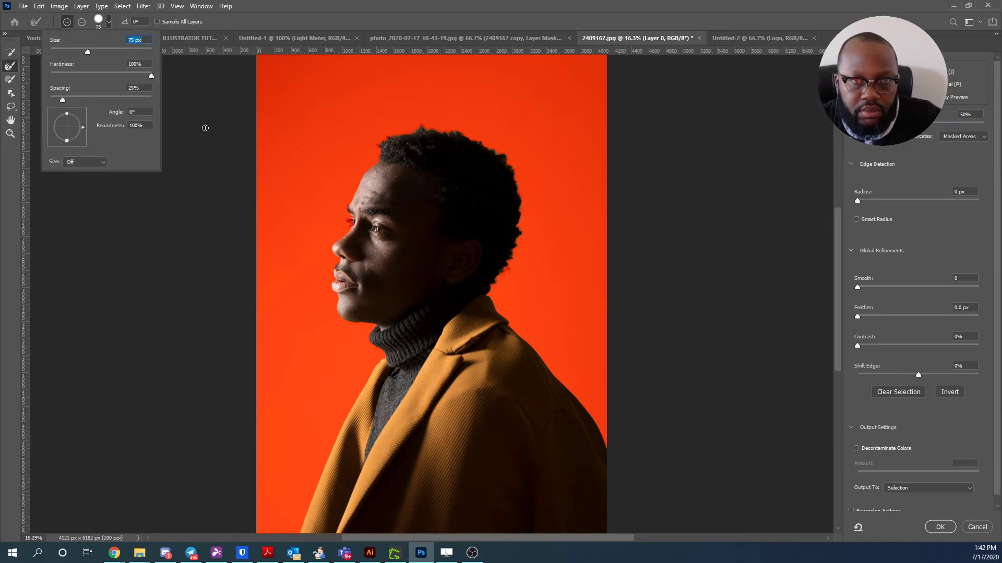
pyautogui.click(388, 131)
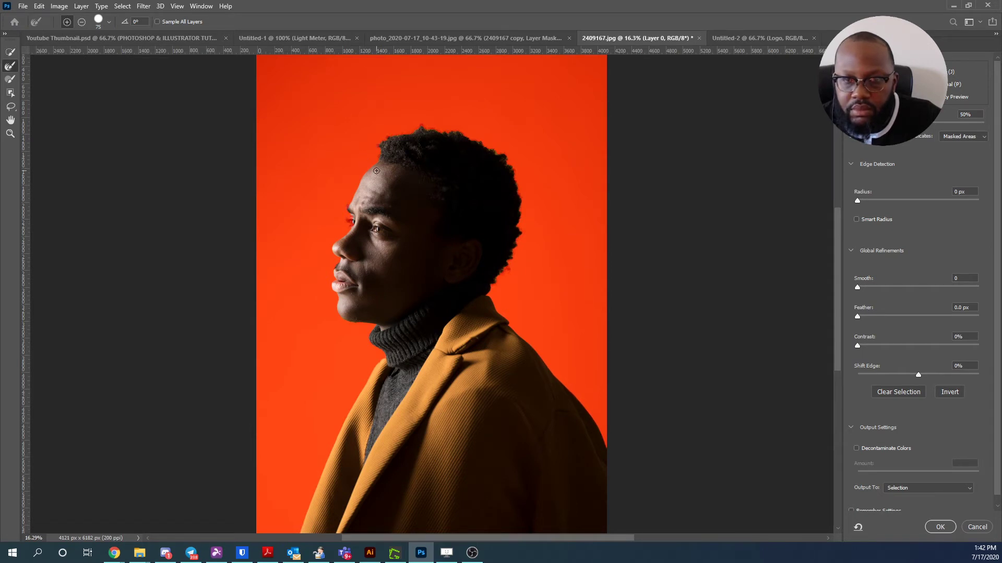
pyautogui.press(']')
pyautogui.press(']')
pyautogui.press(']')
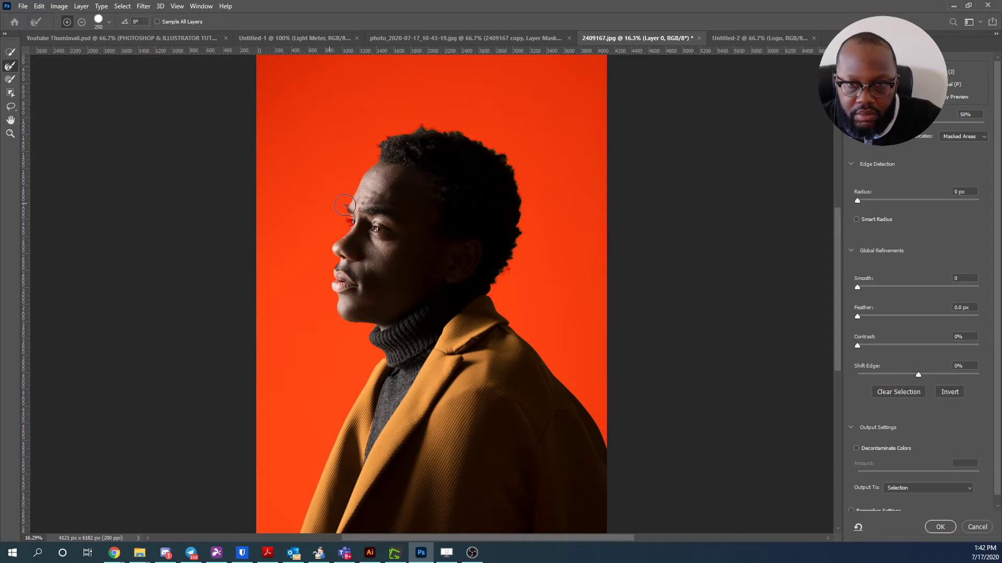
pyautogui.moveTo(348, 224)
pyautogui.mouseDown()
pyautogui.moveTo(313, 271)
pyautogui.moveTo(319, 244)
pyautogui.mouseUp()
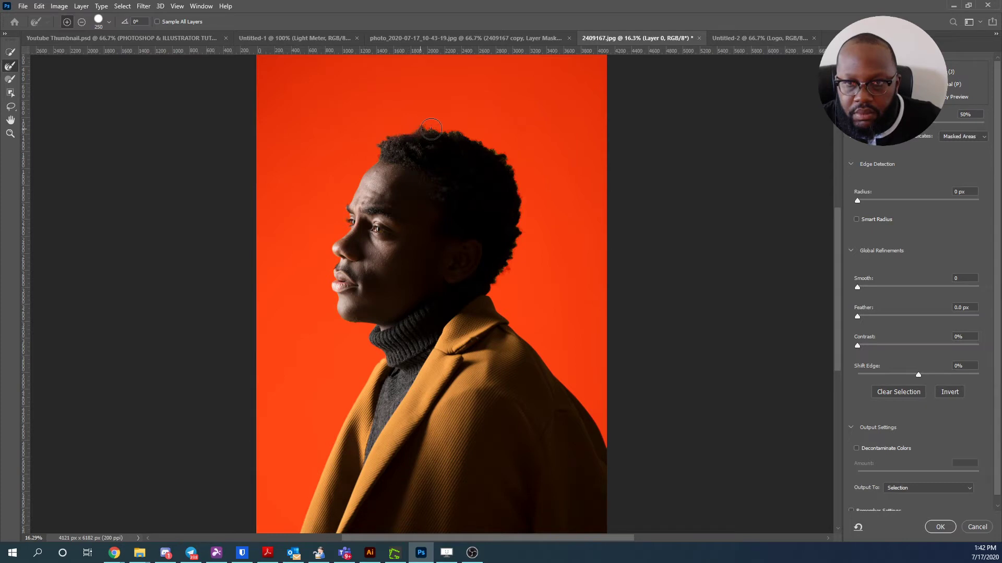
pyautogui.moveTo(496, 151)
pyautogui.mouseDown()
pyautogui.moveTo(527, 206)
pyautogui.moveTo(495, 285)
pyautogui.mouseUp()
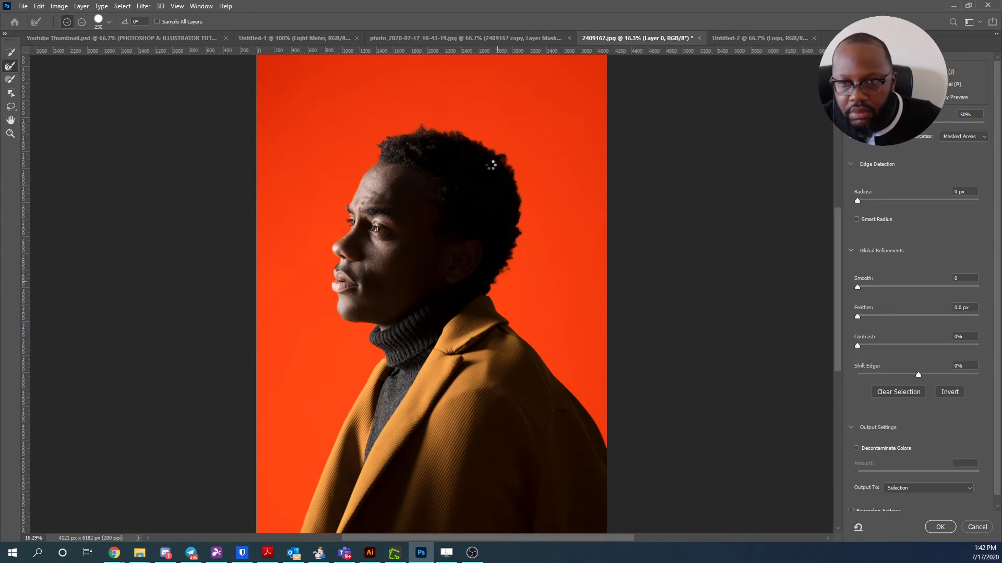
pyautogui.moveTo(473, 143); pyautogui.dragTo(399, 137)
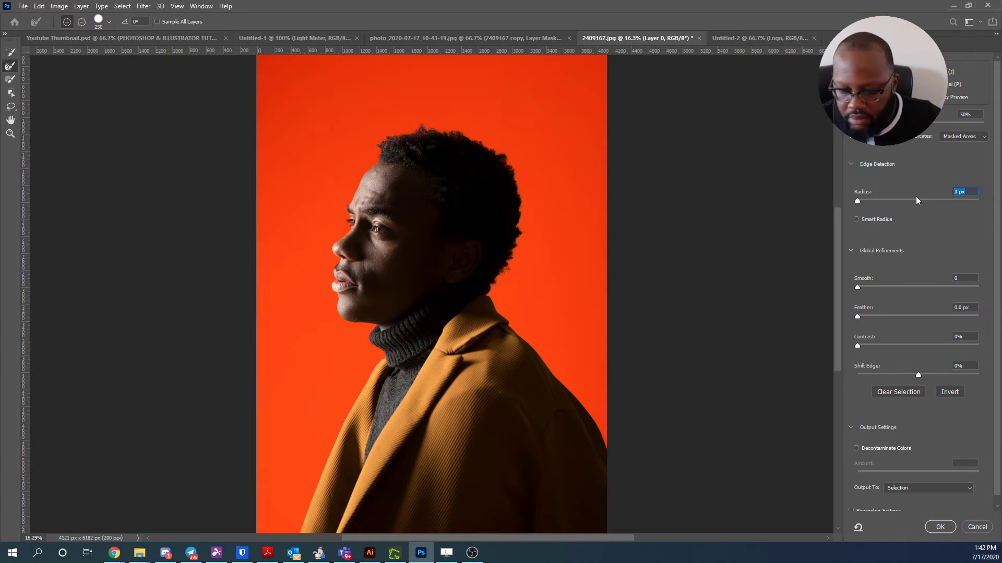
# Set the edge detection Radius to 2 px and Smooth to 4, keeping the Overlay view.
pyautogui.press('Up')
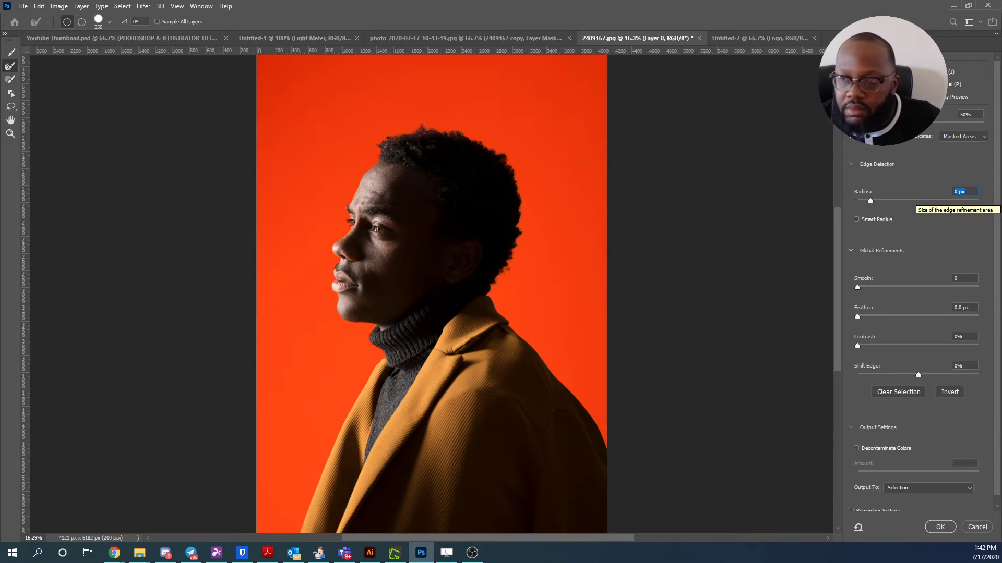
pyautogui.write('2')
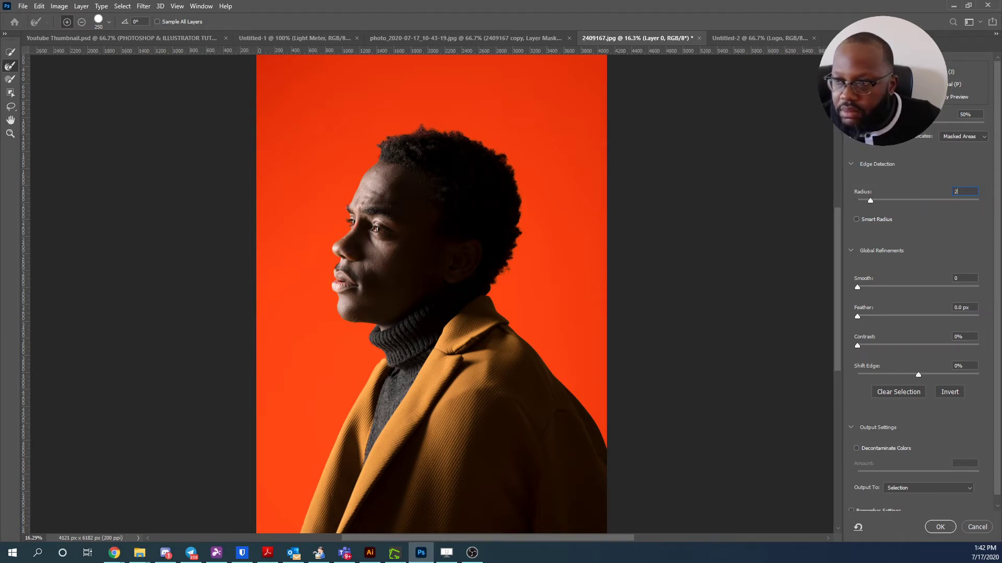
pyautogui.write('m')
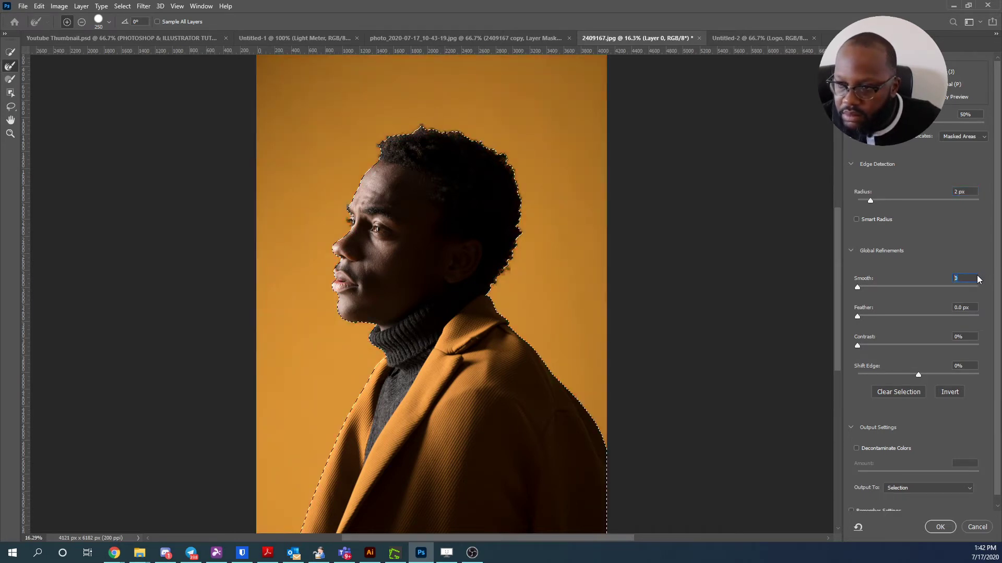
pyautogui.write('v')
pyautogui.write('4')
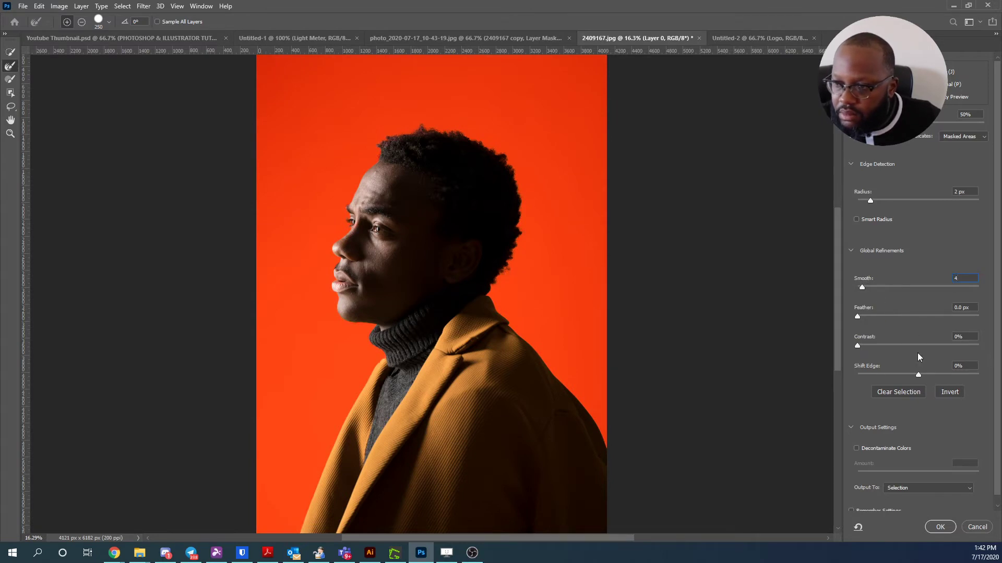
# Set Shift Edge to -12% for the refined selection.
pyautogui.write('-1')
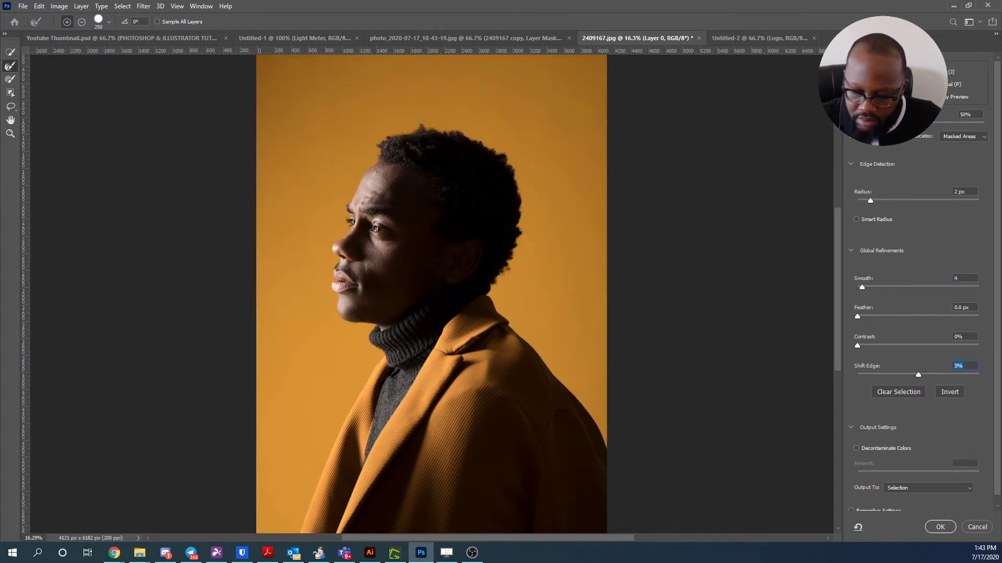
pyautogui.write('2')
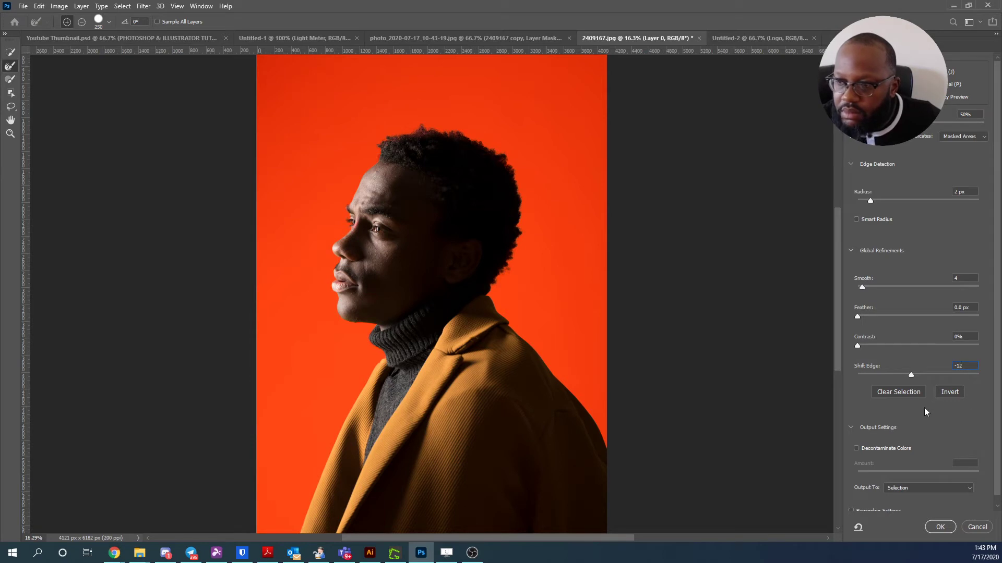
pyautogui.press('Return')
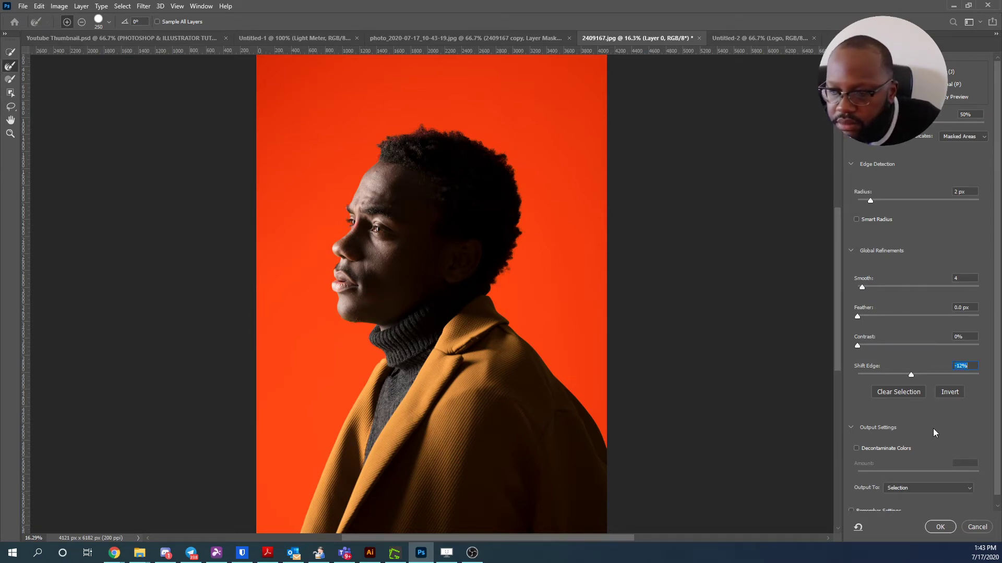
# Output the refined selection as a New Layer with Layer Mask and target that layer's image thumbnail instead of its mask.
pyautogui.click(929, 486)
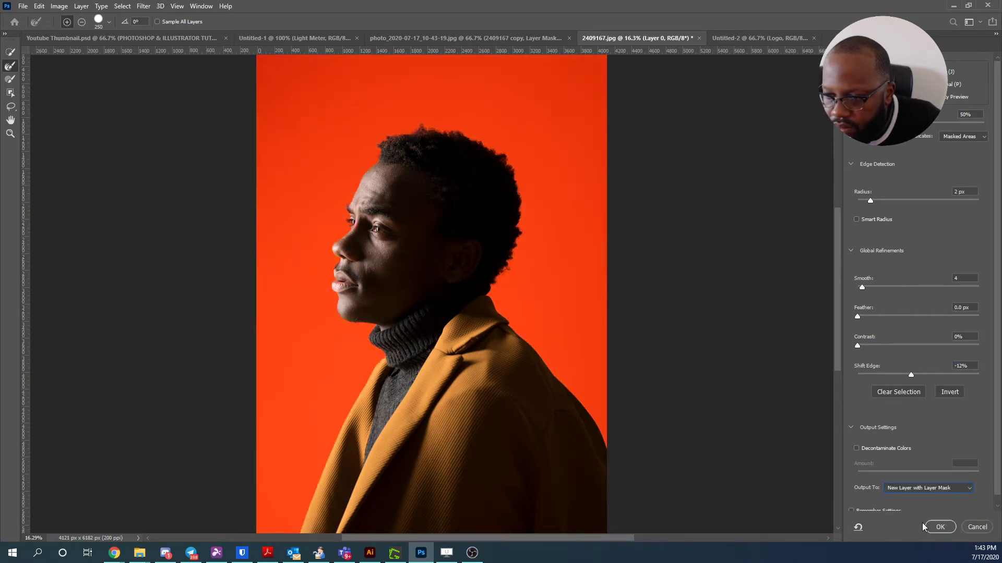
pyautogui.click(940, 528)
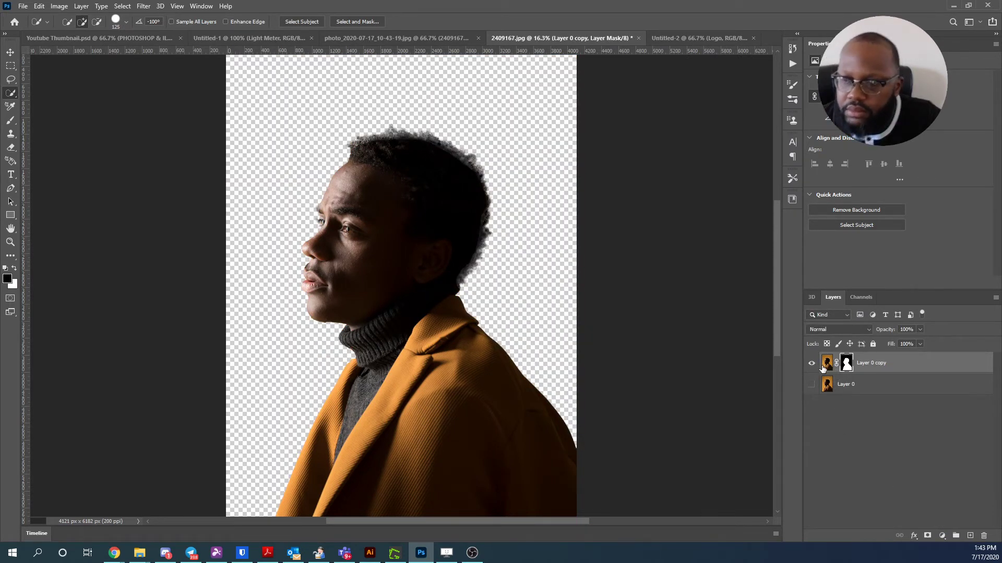
pyautogui.click(826, 363)
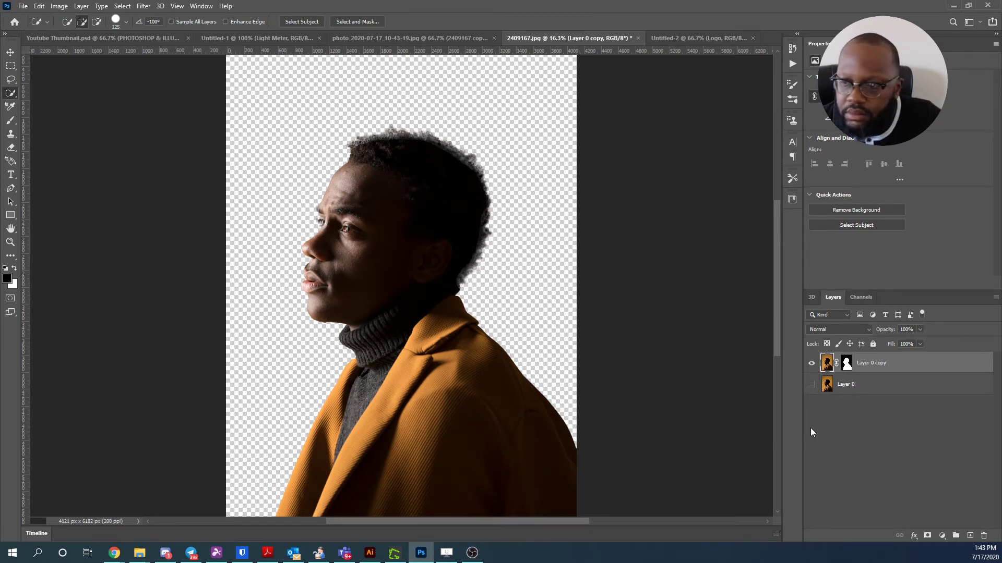
# Add a new layer filled with black and place it directly beneath the masked cutout layer.
pyautogui.click(970, 537)
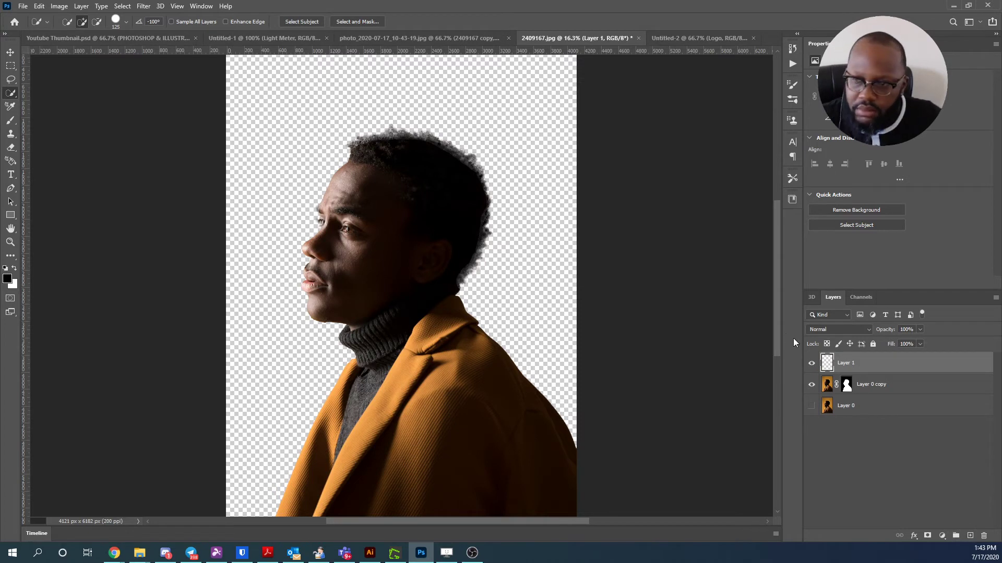
pyautogui.hotkey('alt', 'BackSpace')
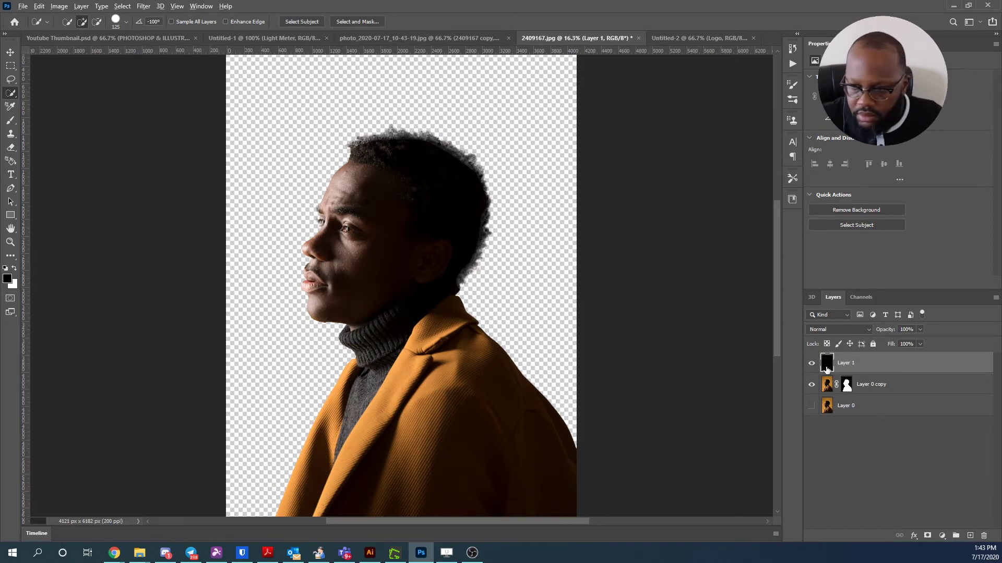
pyautogui.moveTo(862, 370); pyautogui.dragTo(868, 402)
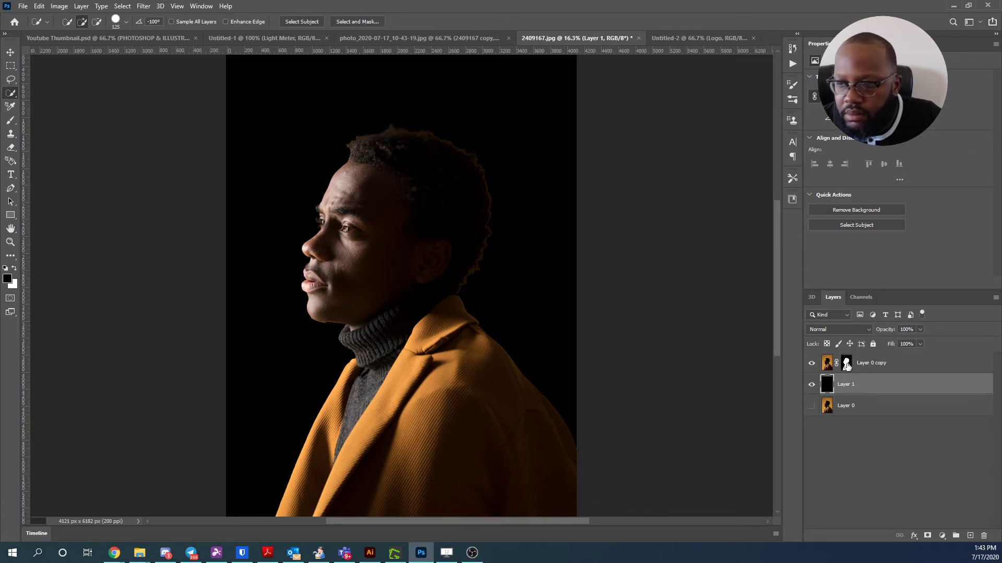
# Open the Minimum filter on the cutout layer's mask and set it to preserve Roundness.
pyautogui.click(846, 364)
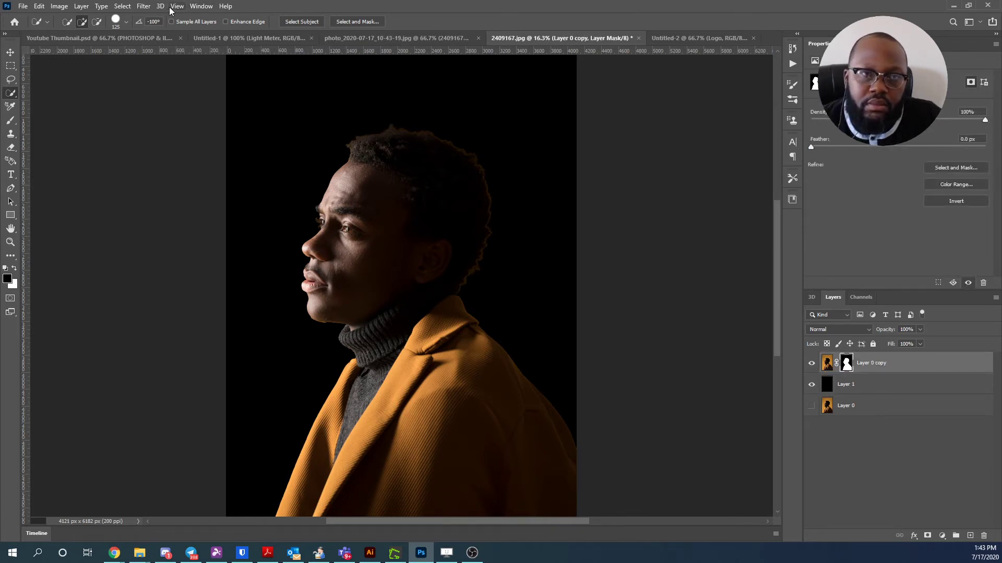
pyautogui.click(144, 6)
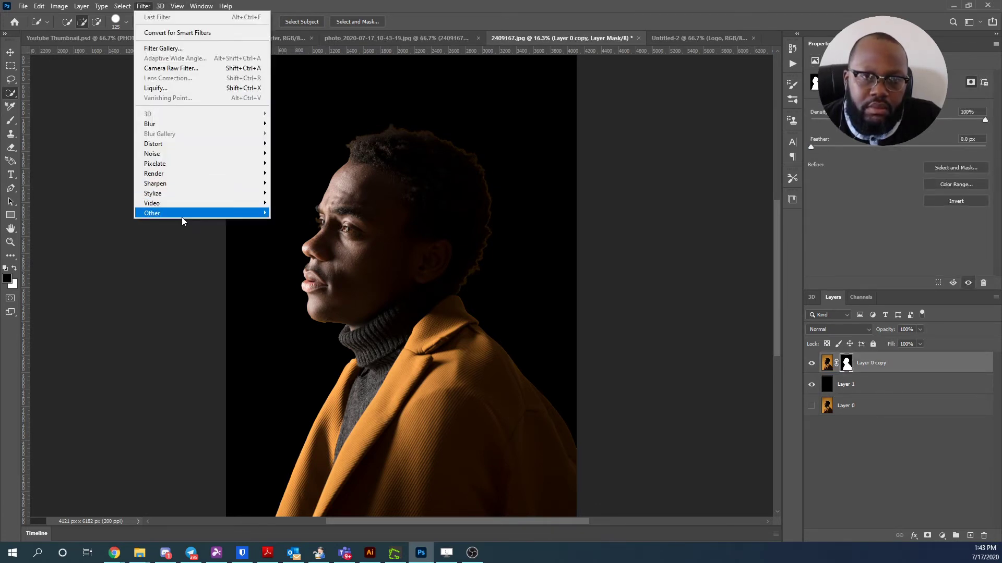
pyautogui.moveTo(215, 214)
pyautogui.click(299, 253)
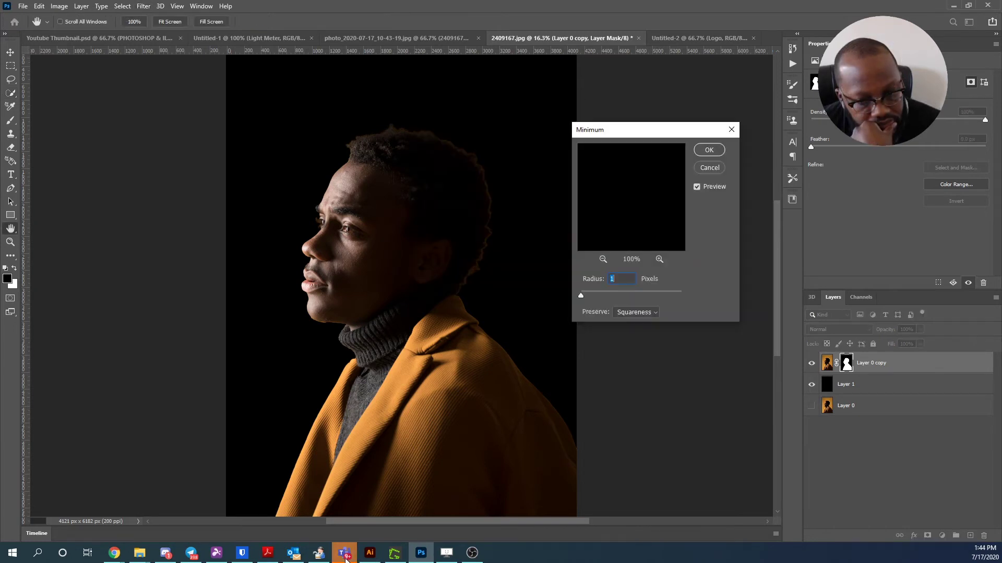
pyautogui.moveTo(349, 554)
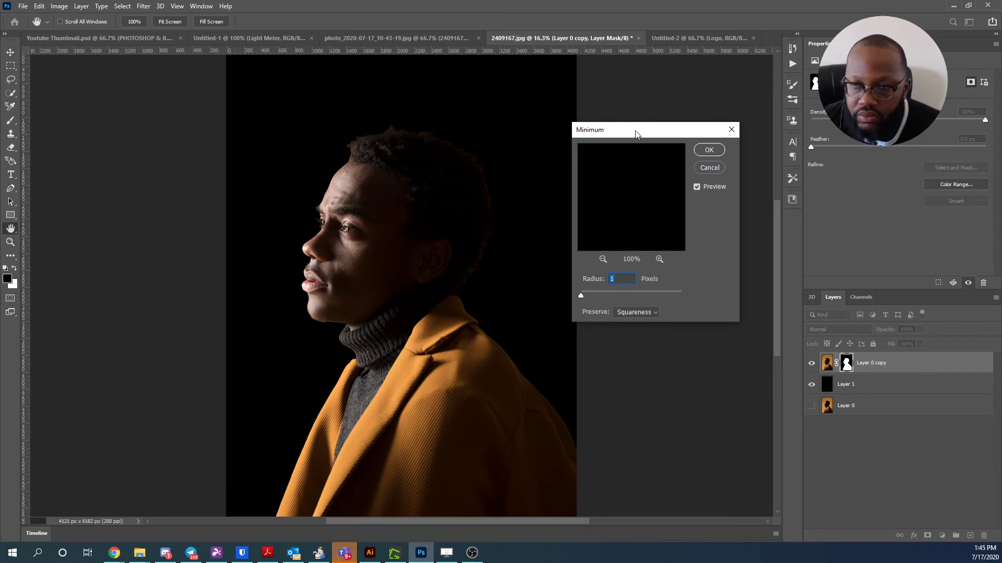
pyautogui.moveTo(636, 134); pyautogui.dragTo(609, 94)
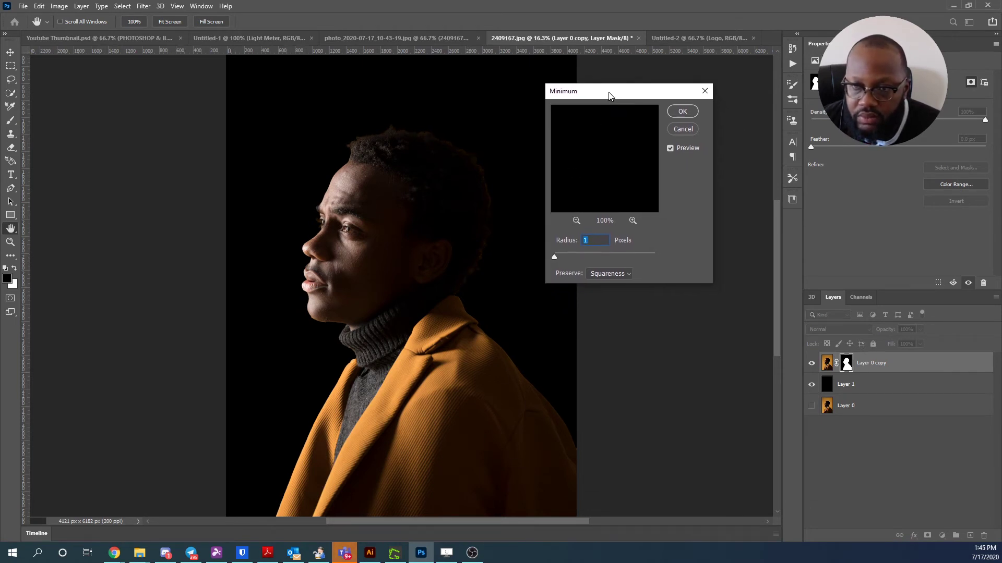
pyautogui.click(627, 270)
pyautogui.click(604, 290)
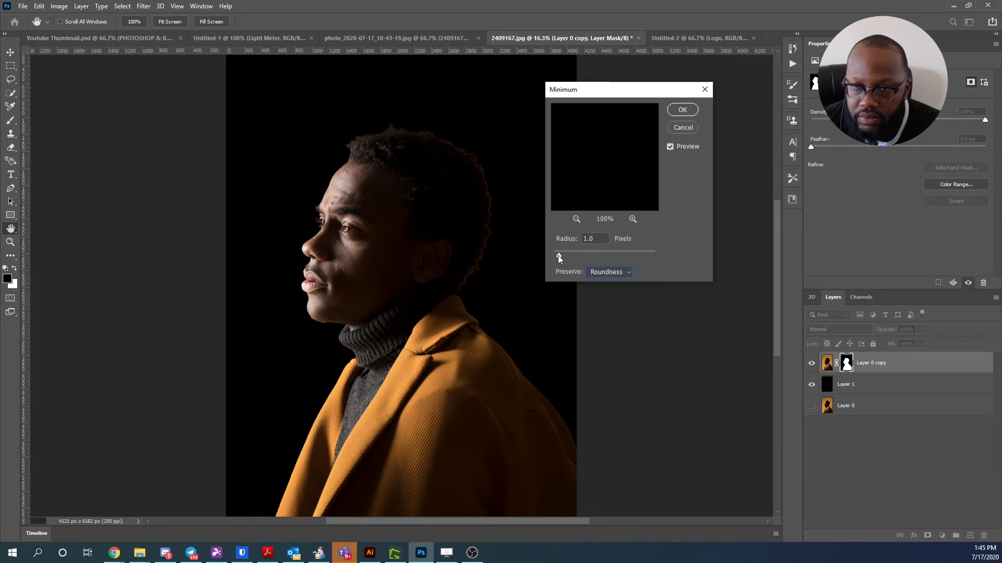
# Try a Minimum radius of 3 px, comparing Squareness against Roundness.
pyautogui.click(672, 149)
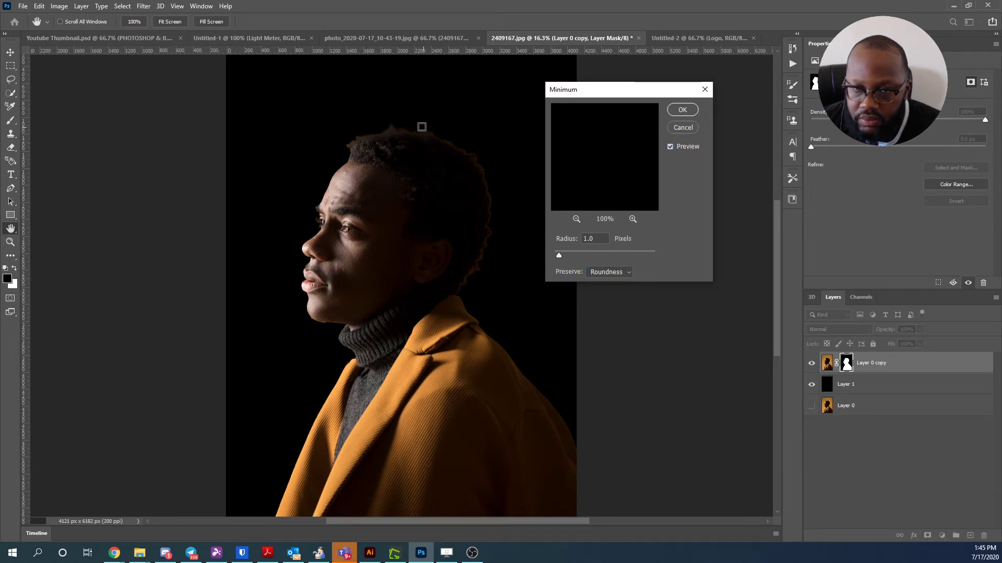
pyautogui.doubleClick(595, 238)
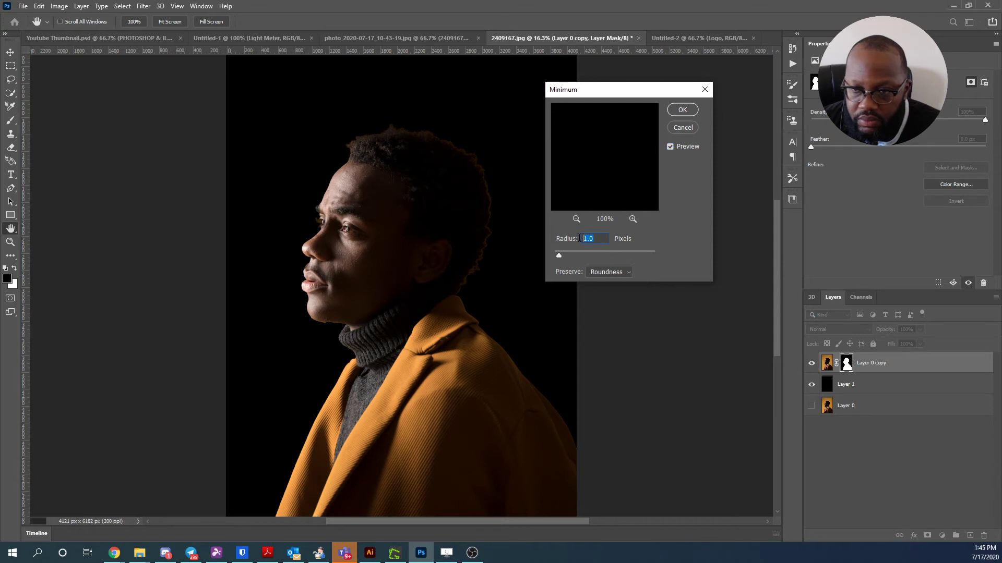
pyautogui.write('2')
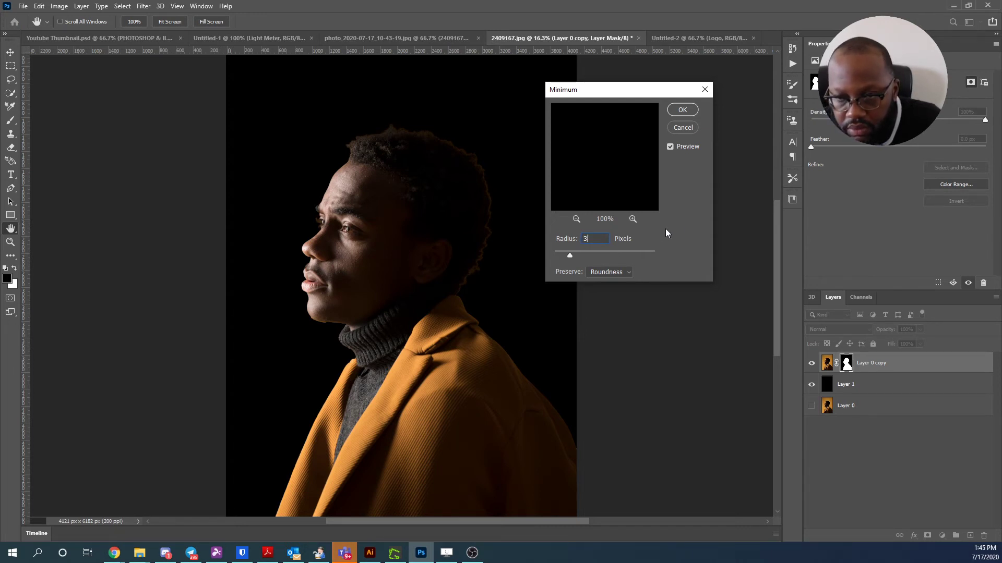
pyautogui.press('Tab')
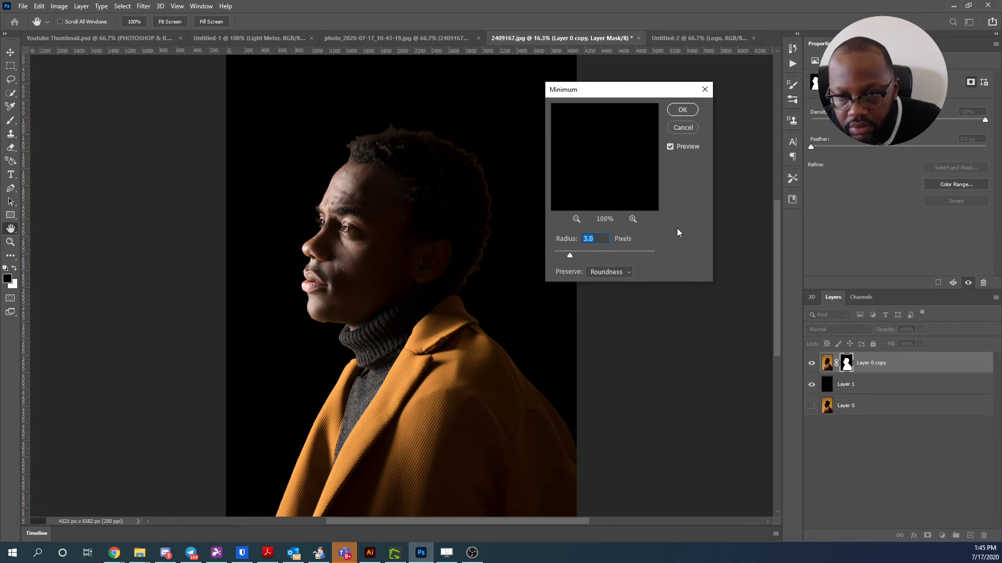
pyautogui.click(611, 273)
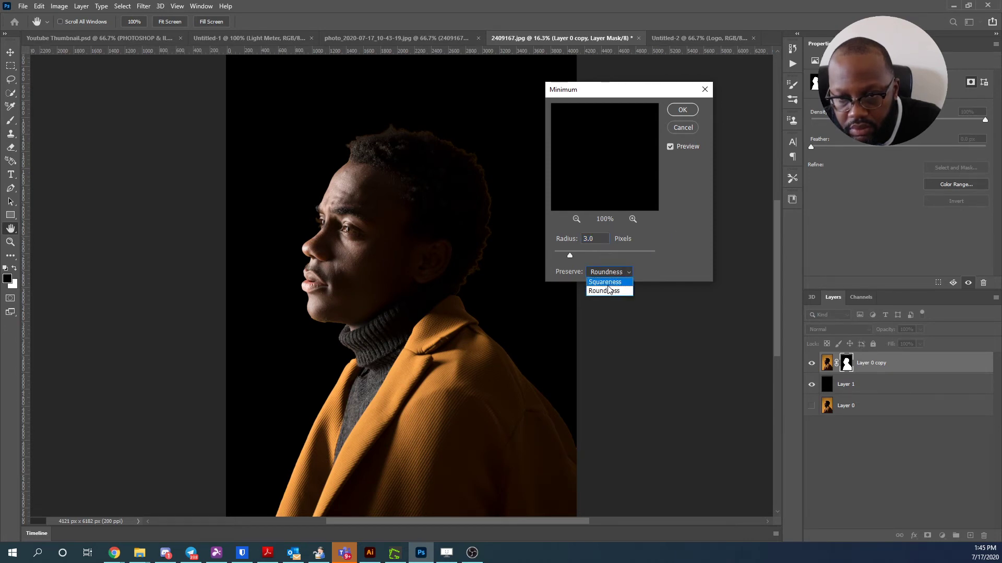
pyautogui.click(606, 283)
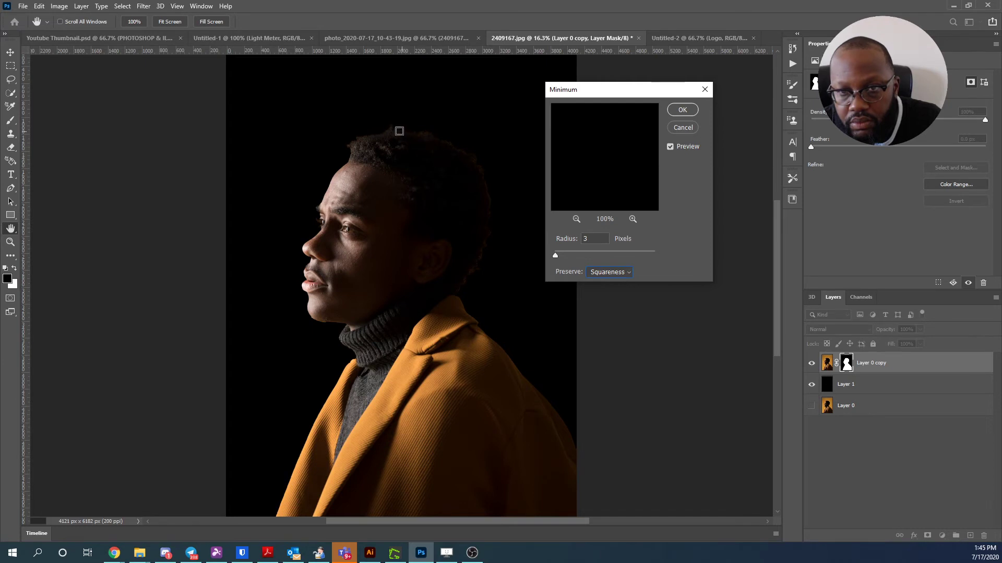
pyautogui.click(623, 272)
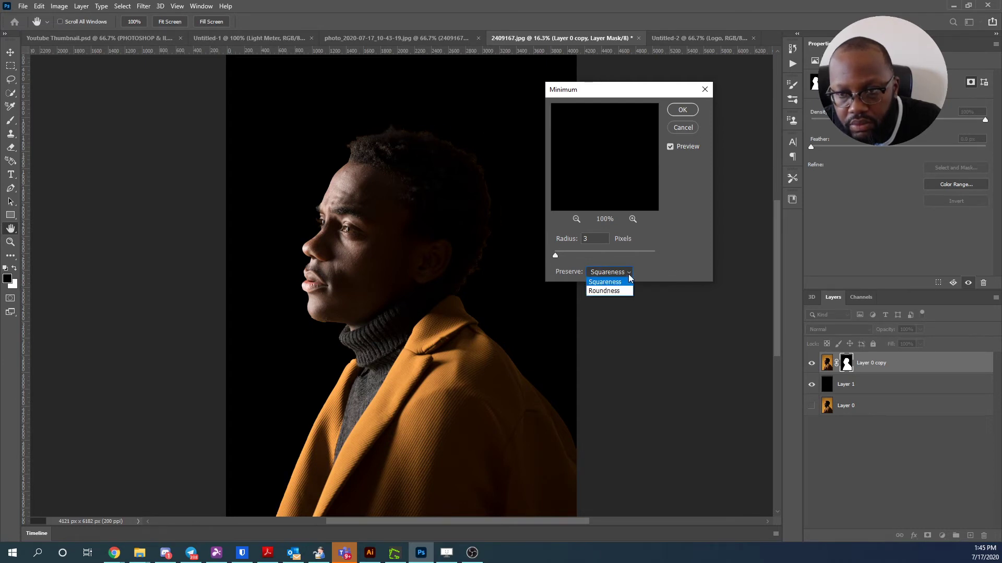
pyautogui.click(621, 290)
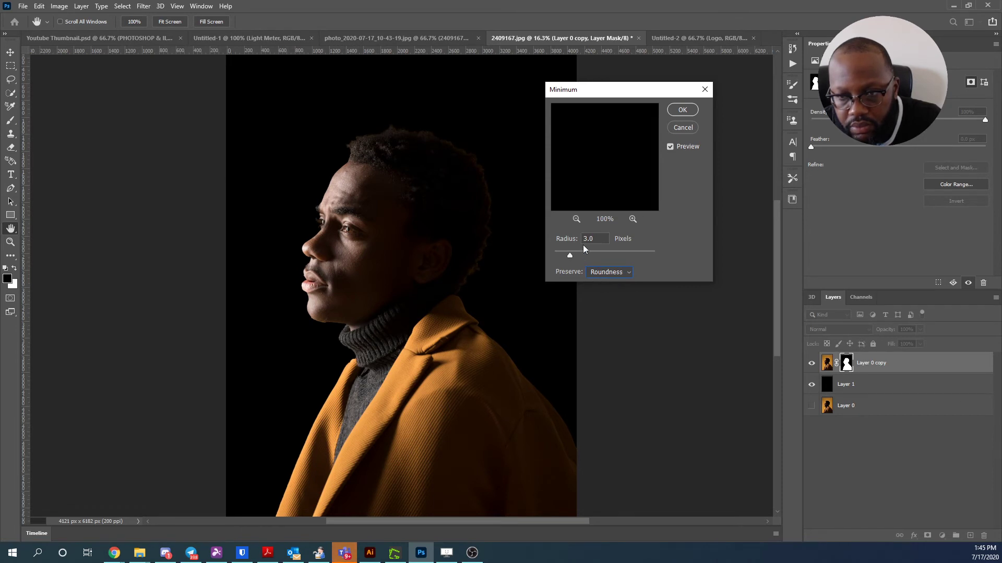
# Set the Minimum radius to 5 px and apply the filter to the mask.
pyautogui.moveTo(598, 238); pyautogui.dragTo(570, 242)
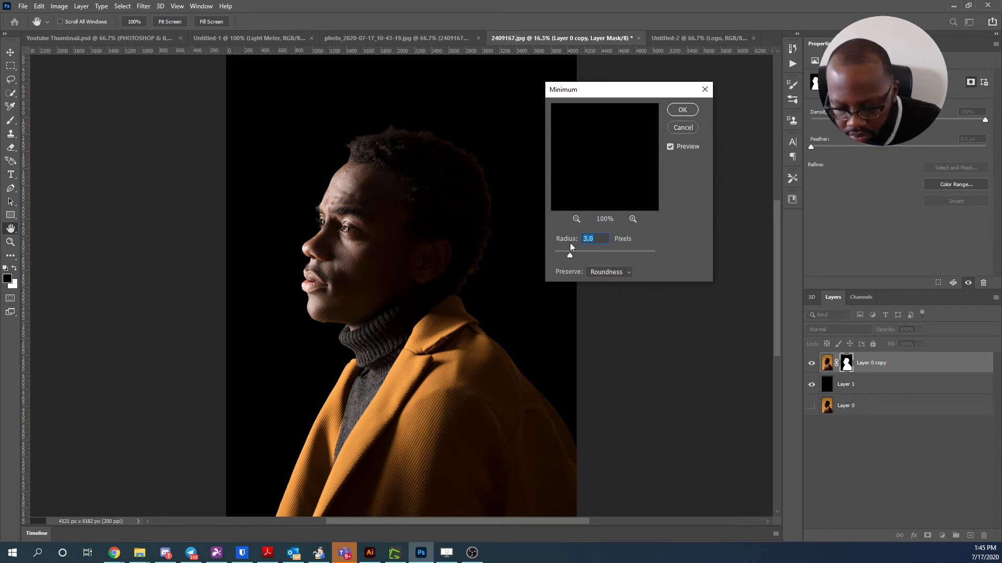
pyautogui.write('5')
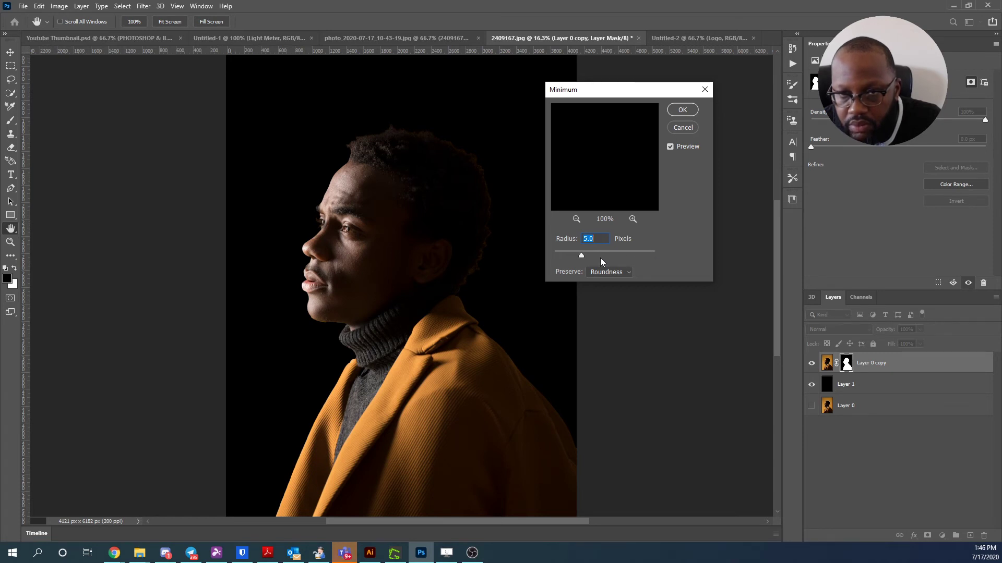
pyautogui.click(682, 111)
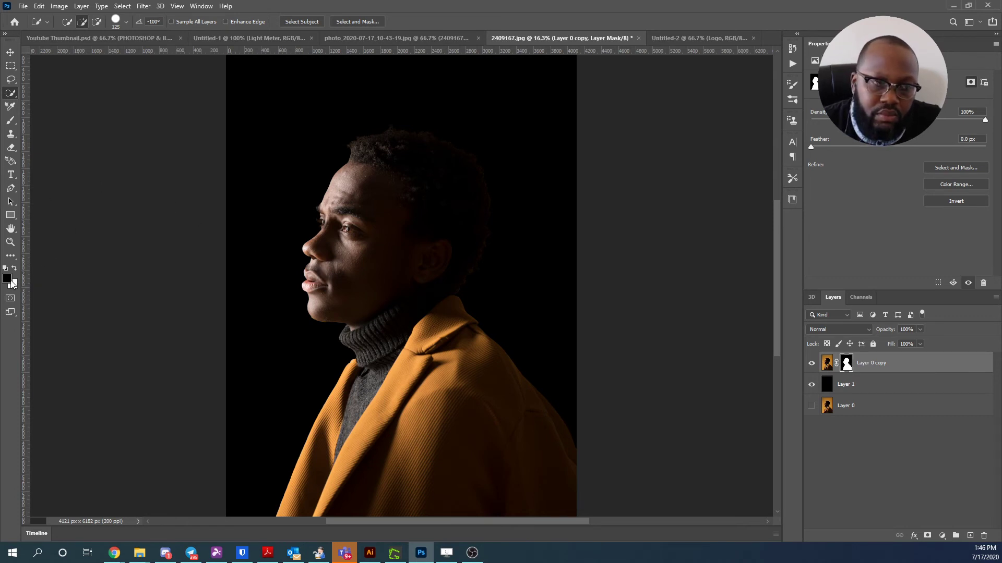
# Paint black on the mask with a 300 px Overlay-mode brush along the hair edge from the forehead to the nape.
pyautogui.click(11, 121)
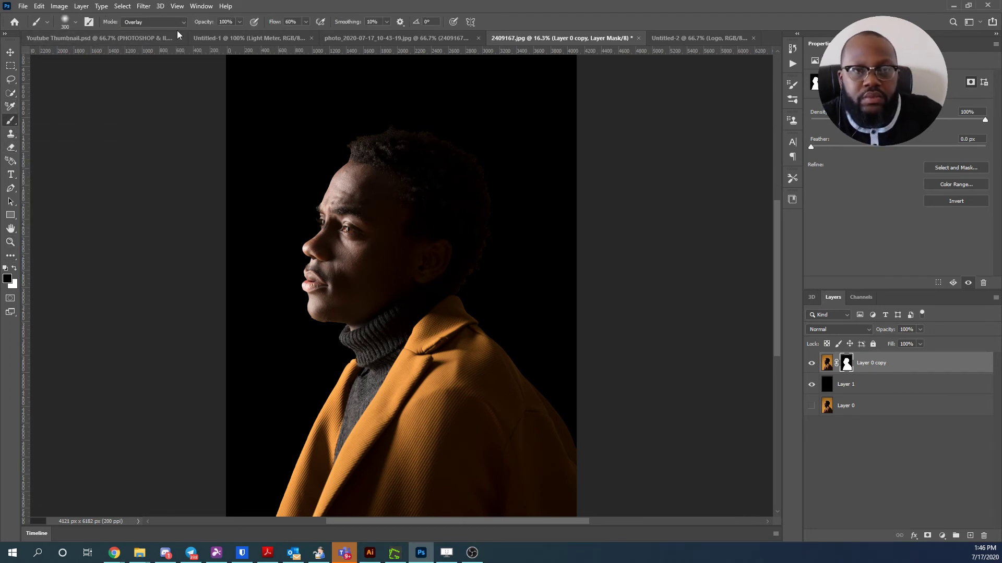
pyautogui.click(160, 22)
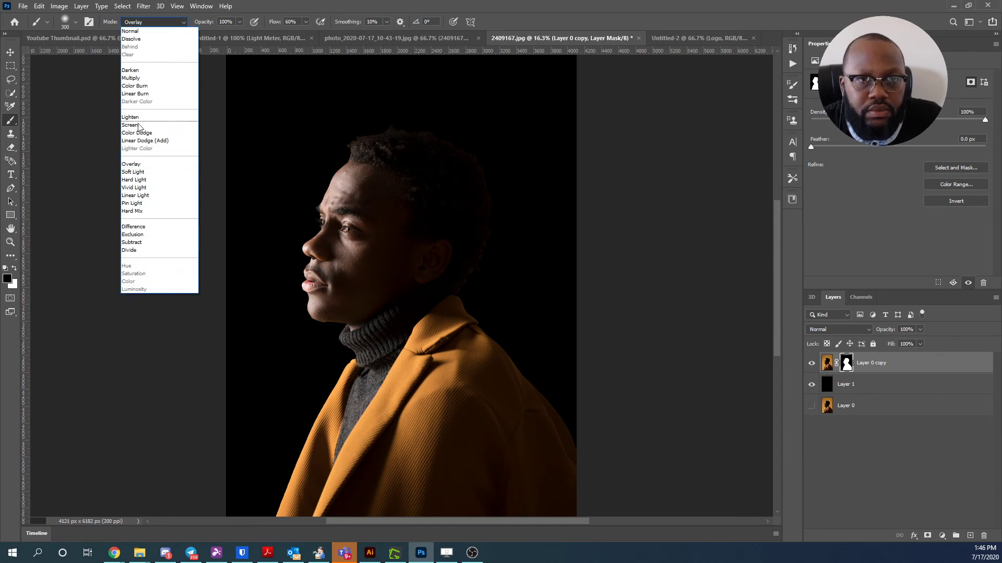
pyautogui.click(139, 166)
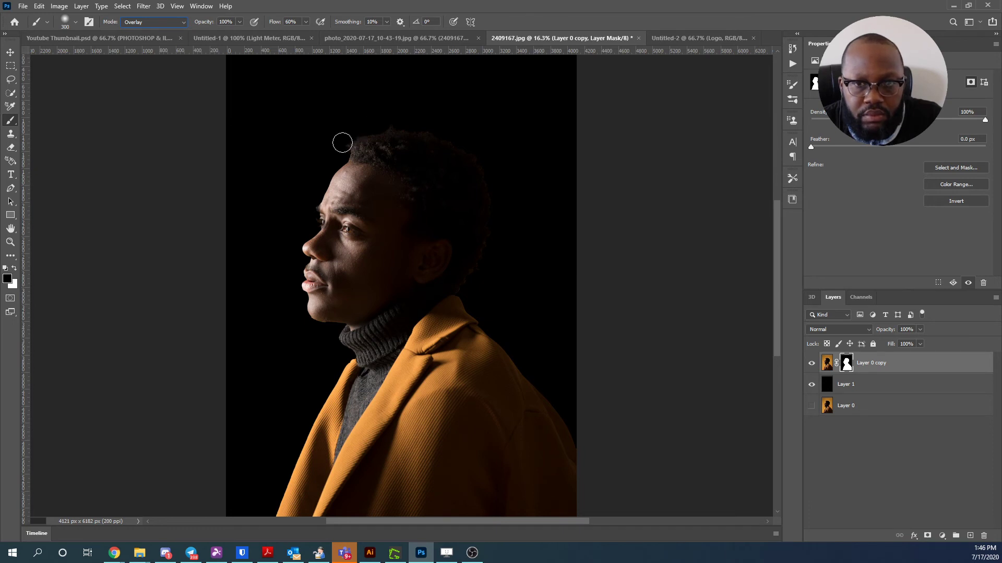
pyautogui.moveTo(343, 143)
pyautogui.mouseDown()
pyautogui.moveTo(424, 129)
pyautogui.moveTo(494, 177)
pyautogui.moveTo(496, 212)
pyautogui.moveTo(465, 290)
pyautogui.moveTo(532, 249)
pyautogui.moveTo(492, 264)
pyautogui.moveTo(480, 336)
pyautogui.moveTo(463, 293)
pyautogui.moveTo(487, 311)
pyautogui.moveTo(462, 293)
pyautogui.moveTo(500, 306)
pyautogui.moveTo(465, 293)
pyautogui.moveTo(490, 295)
pyautogui.moveTo(465, 293)
pyautogui.moveTo(483, 277)
pyautogui.moveTo(492, 192)
pyautogui.moveTo(503, 341)
pyautogui.mouseUp()
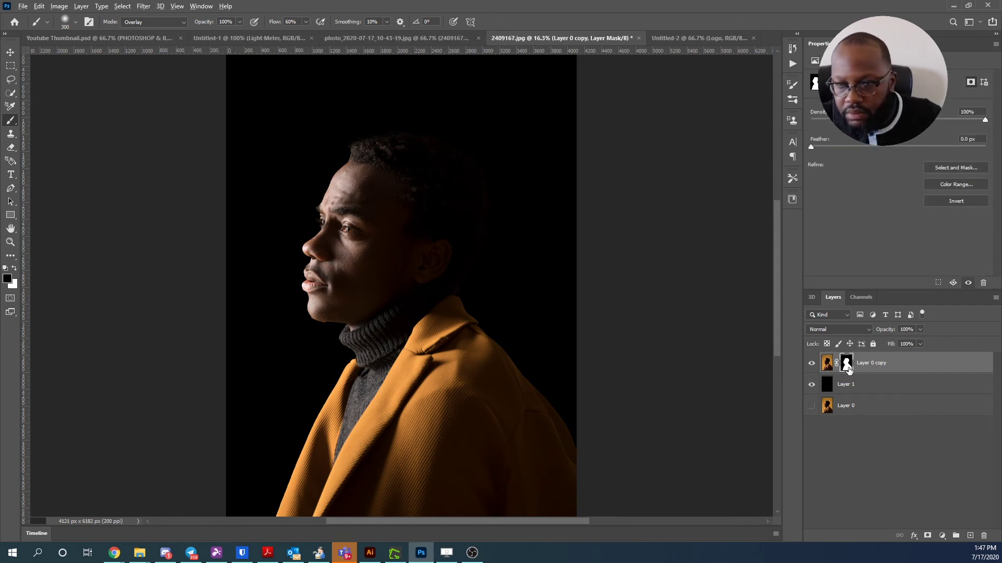
# Show the mask alone and paint black over the hair edge, and at 30% flow from below the chin down the coat front.
pyautogui.keyDown('alt'); pyautogui.click(847, 365); pyautogui.keyUp('alt')
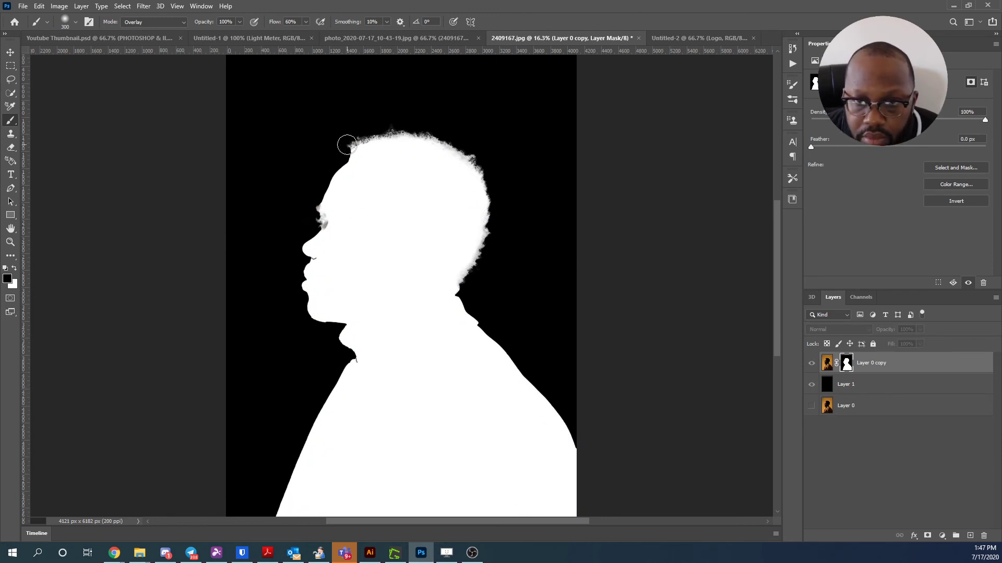
pyautogui.moveTo(381, 133)
pyautogui.mouseDown()
pyautogui.moveTo(435, 133)
pyautogui.moveTo(475, 161)
pyautogui.moveTo(493, 230)
pyautogui.moveTo(469, 285)
pyautogui.mouseUp()
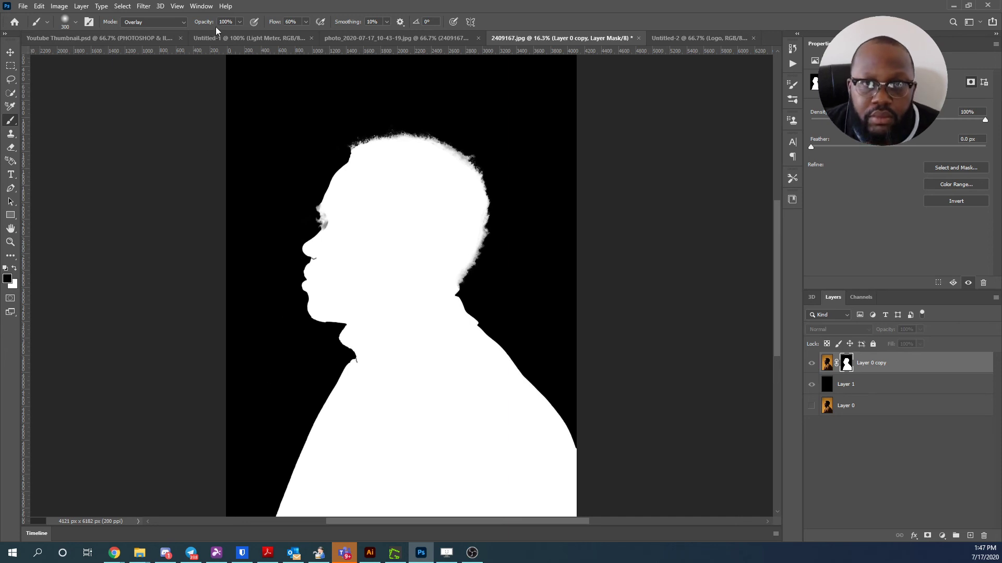
pyautogui.moveTo(267, 25); pyautogui.dragTo(255, 33)
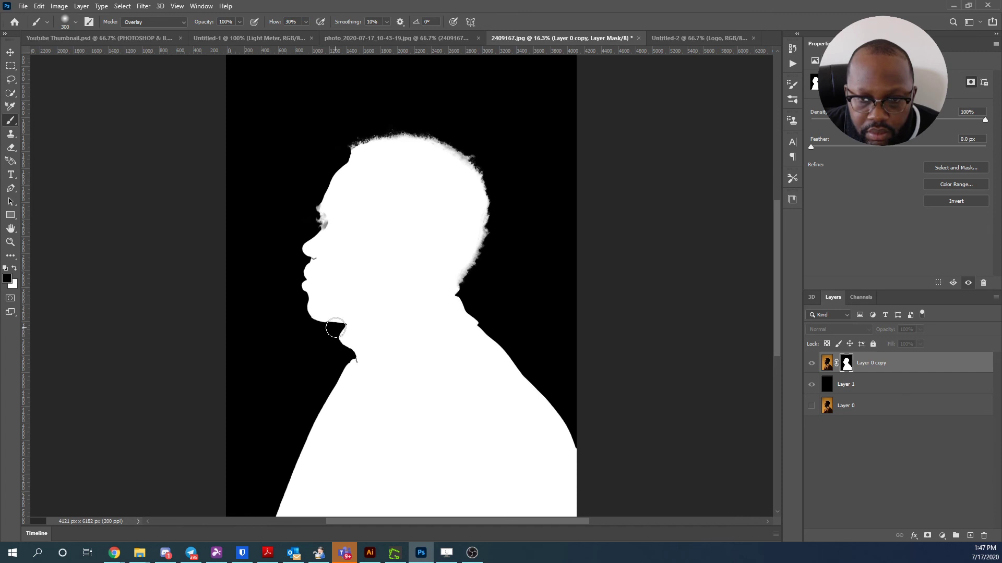
pyautogui.moveTo(334, 336)
pyautogui.mouseDown()
pyautogui.moveTo(355, 356)
pyautogui.moveTo(297, 461)
pyautogui.mouseUp()
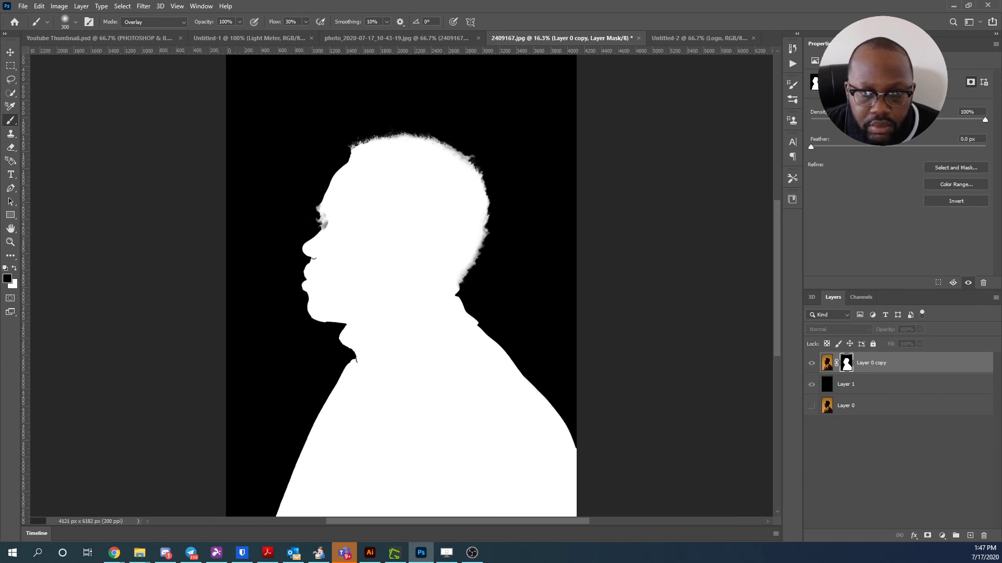
# Lighten the grey patch at the eye area of the mask with the Dodge tool.
pyautogui.press('i')
pyautogui.click(11, 255)
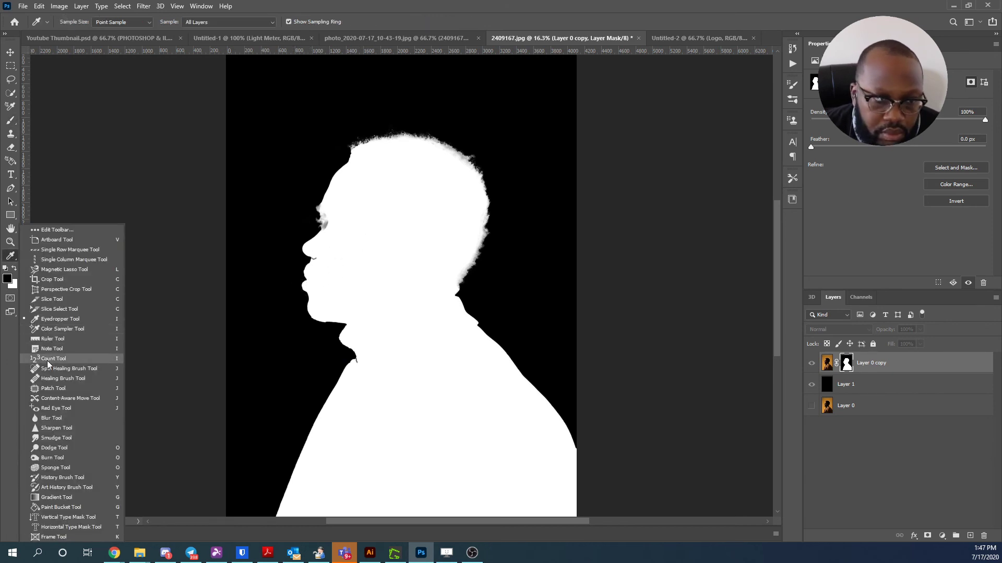
pyautogui.click(53, 449)
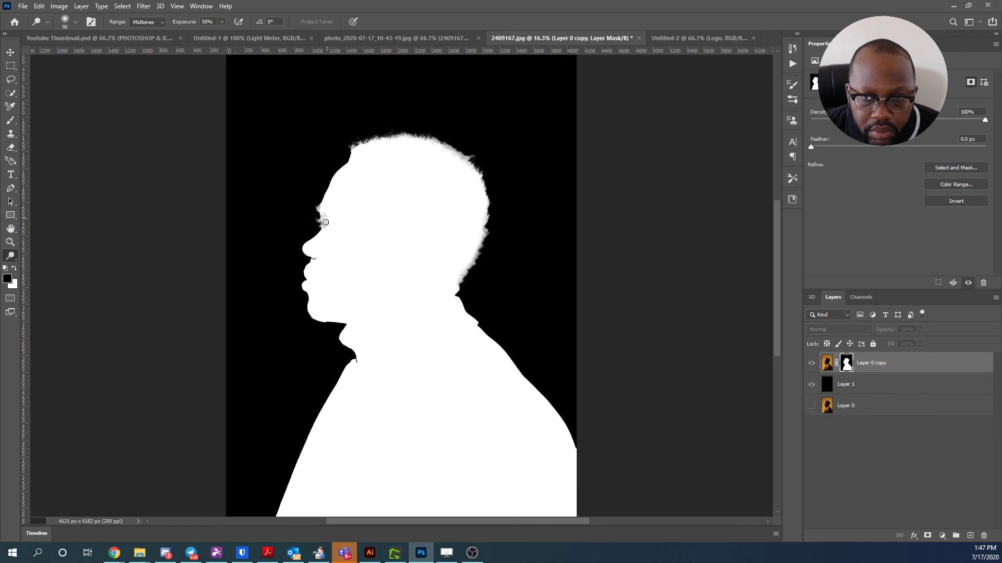
pyautogui.moveTo(325, 223); pyautogui.dragTo(321, 230)
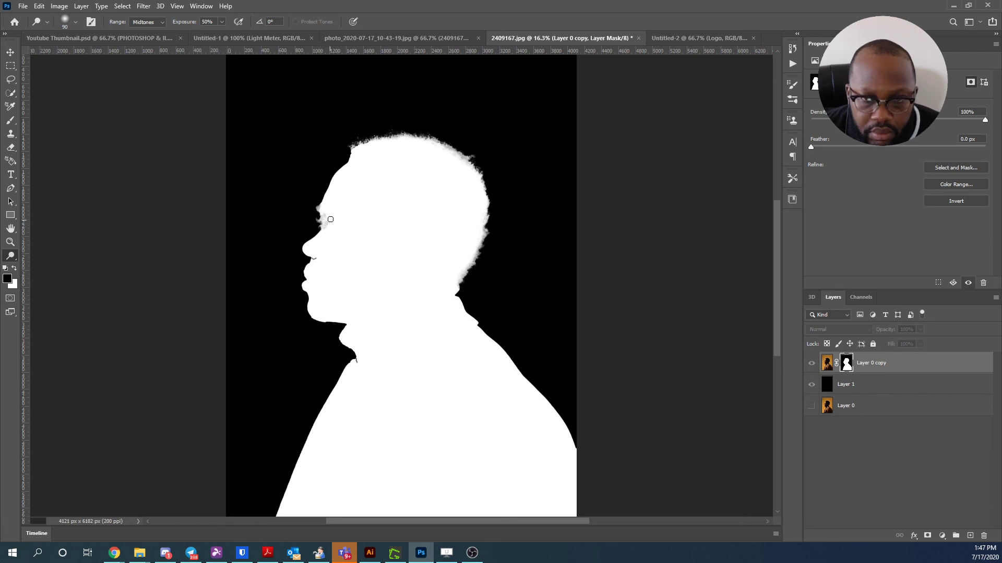
# Darken the mask's hair edge from the crown to the back of the head with a 500 px Burn tool.
pyautogui.rightClick(17, 253)
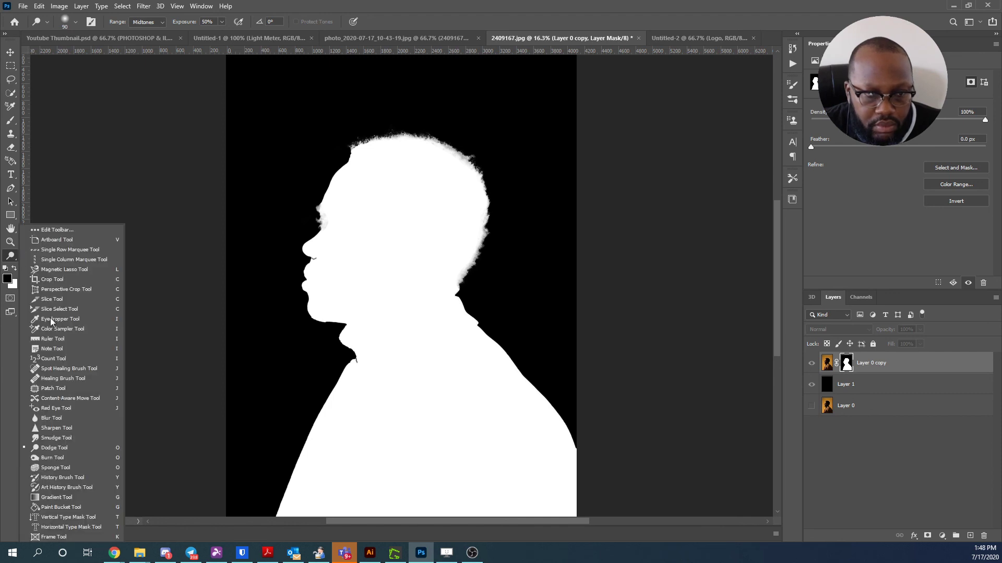
pyautogui.click(53, 458)
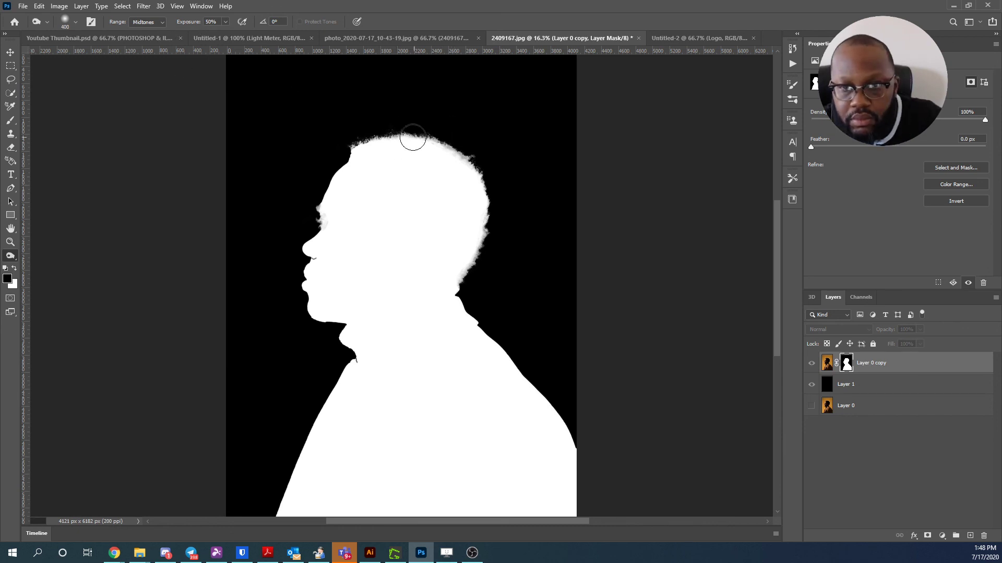
pyautogui.press(']')
pyautogui.press(']')
pyautogui.press(']')
pyautogui.press(']')
pyautogui.press(']')
pyautogui.press(']')
pyautogui.press(']')
pyautogui.moveTo(411, 129)
pyautogui.mouseDown()
pyautogui.moveTo(345, 145)
pyautogui.moveTo(453, 139)
pyautogui.moveTo(484, 184)
pyautogui.moveTo(464, 153)
pyautogui.moveTo(486, 192)
pyautogui.moveTo(470, 298)
pyautogui.moveTo(490, 186)
pyautogui.mouseUp()
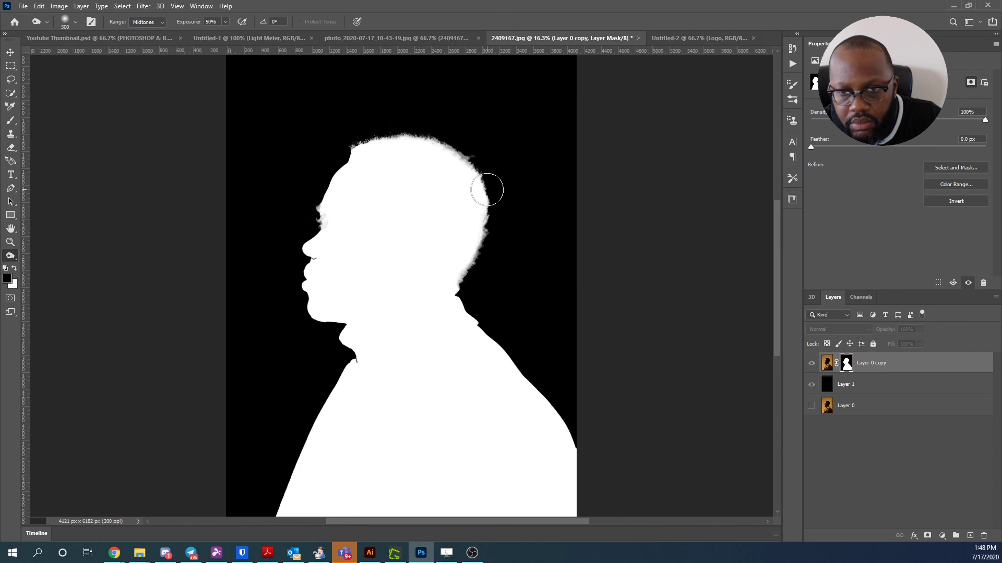